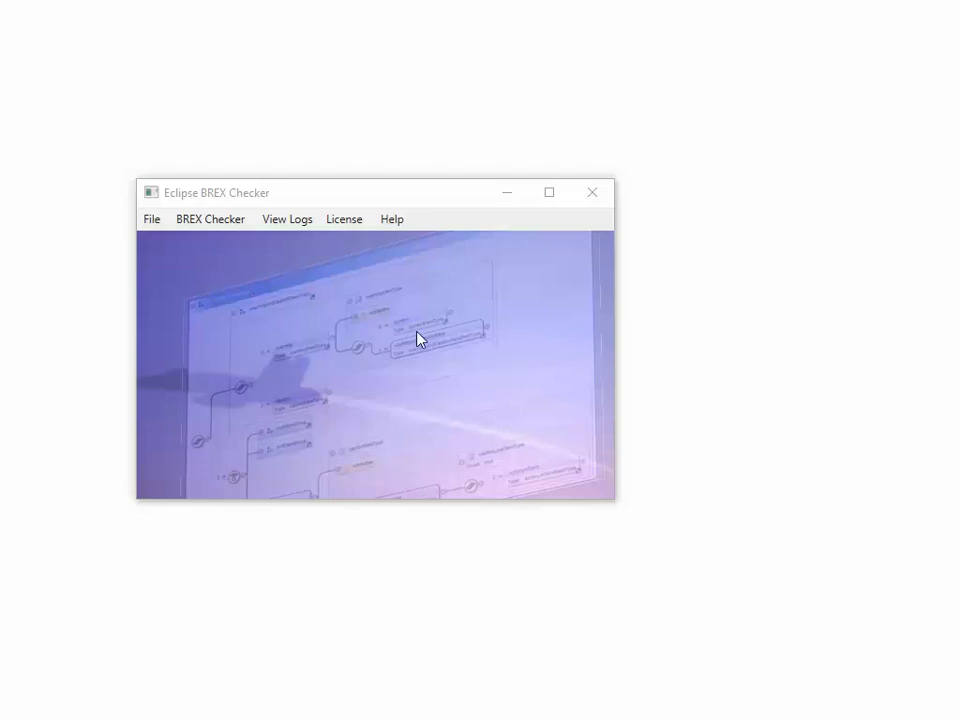
left_click(200, 228)
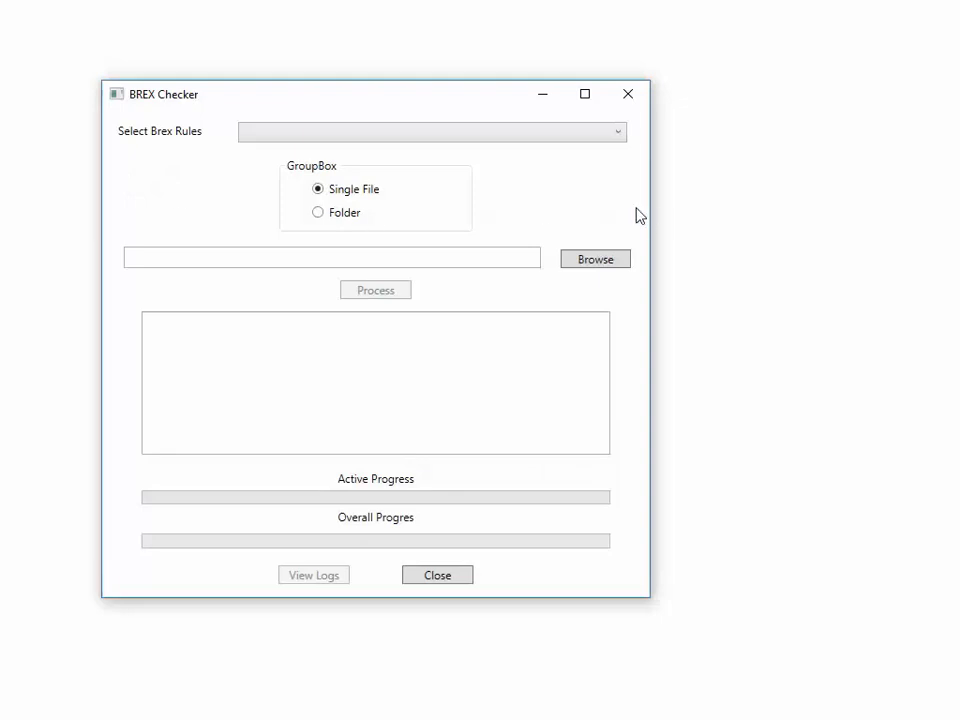
left_click(620, 137)
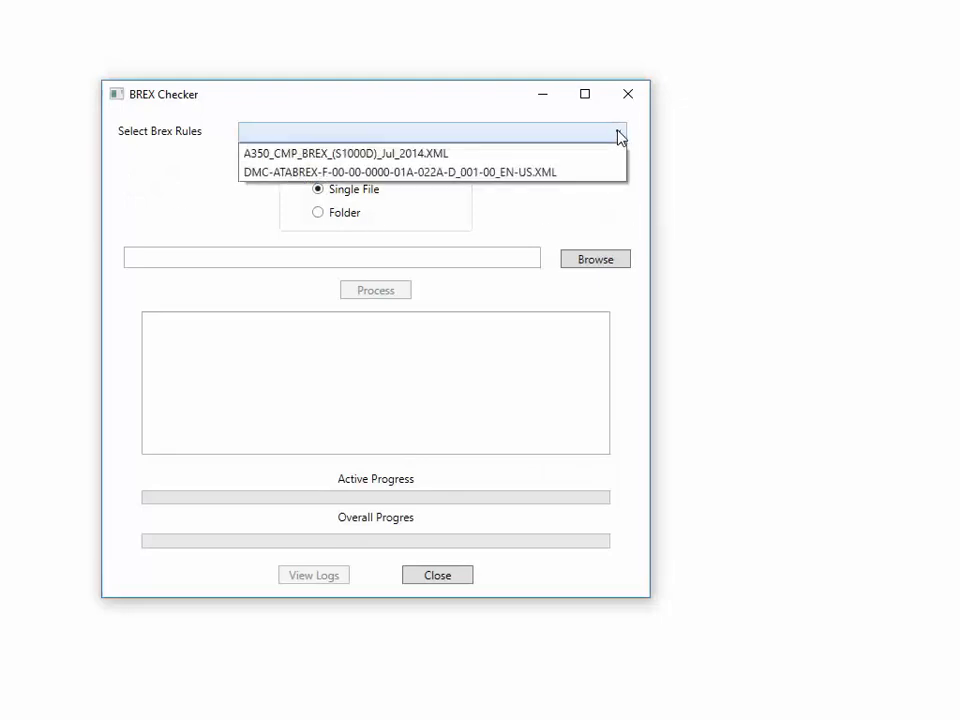
left_click(494, 172)
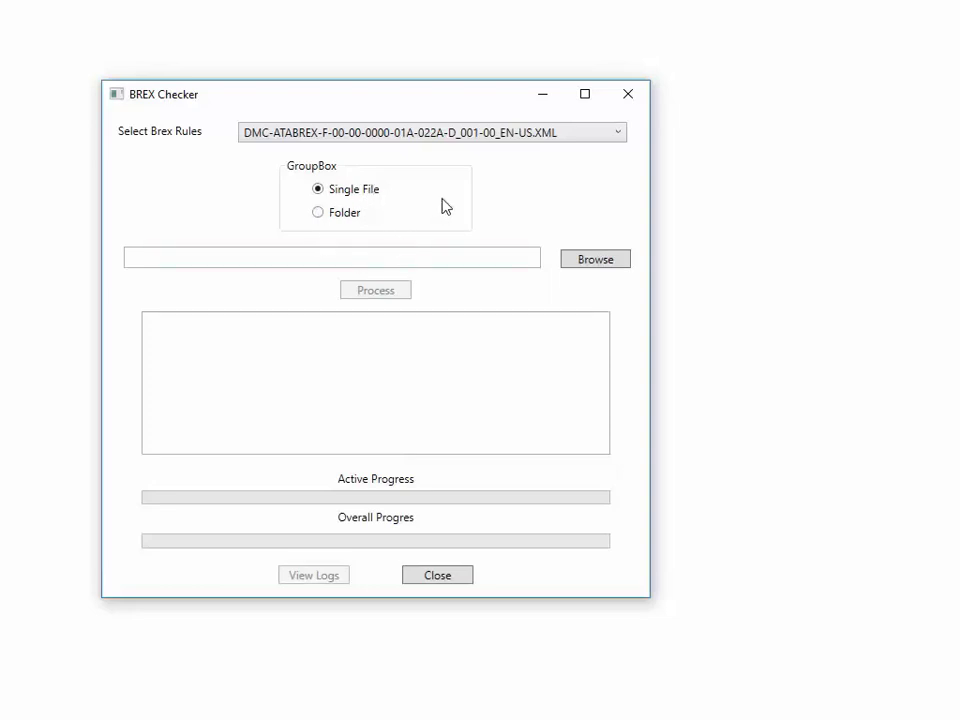
Load the single file DMC-BRAKE-AAA-DA1-00-00-00AA-041A-A_002-00_en-US.xml from the Test files\OK folder and process it
left_click(589, 262)
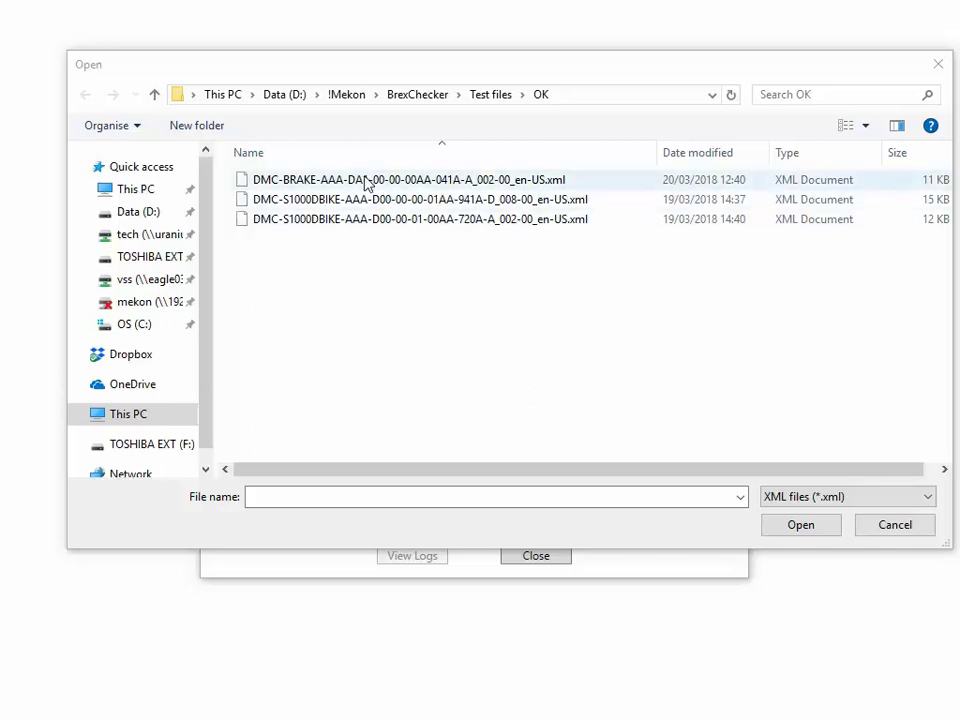
left_click(366, 182)
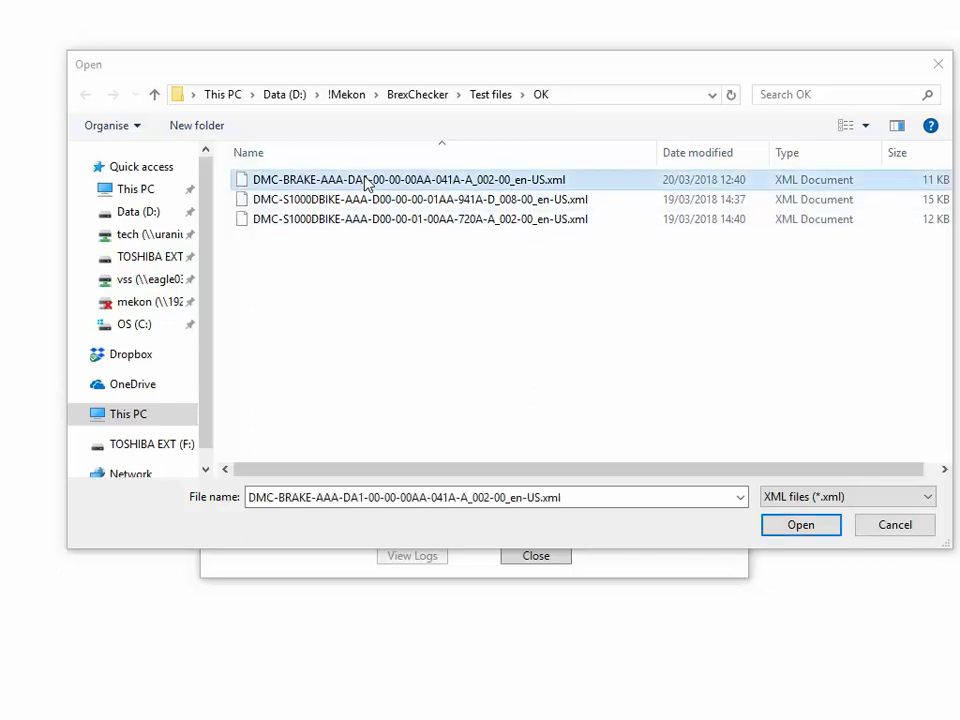
left_click(806, 526)
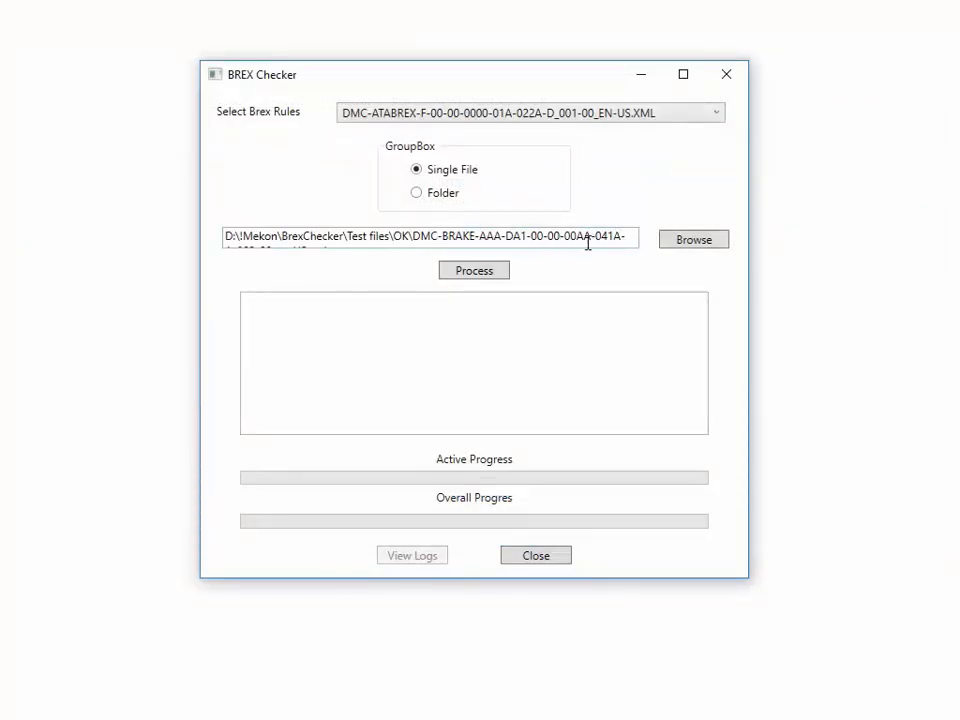
left_click(470, 275)
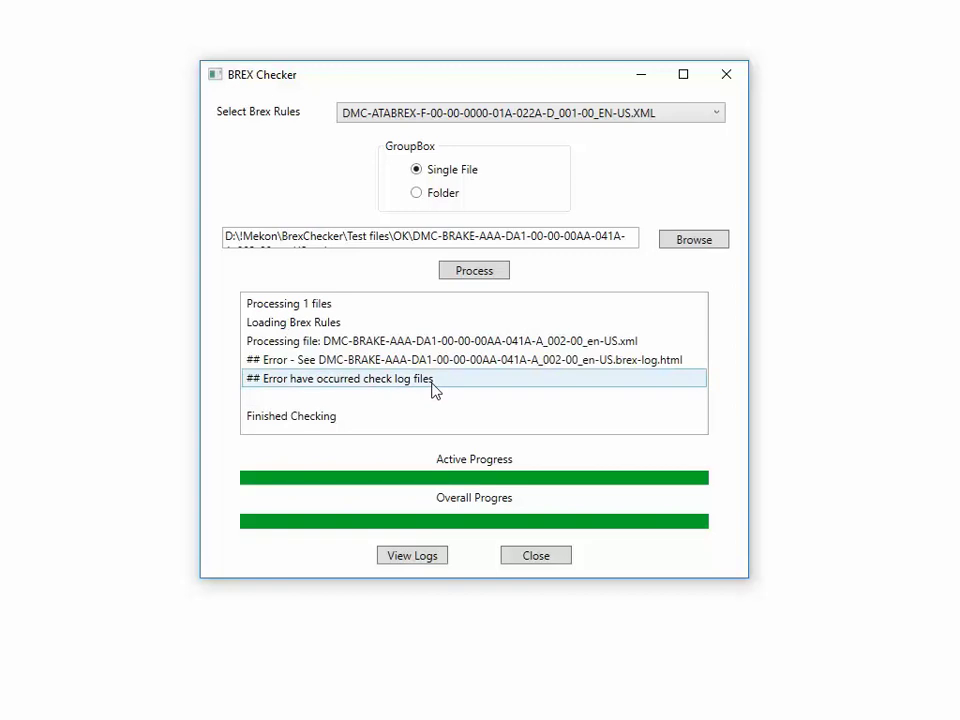
View the log of the checked brake file and widen the log window to show more columns
left_click(411, 556)
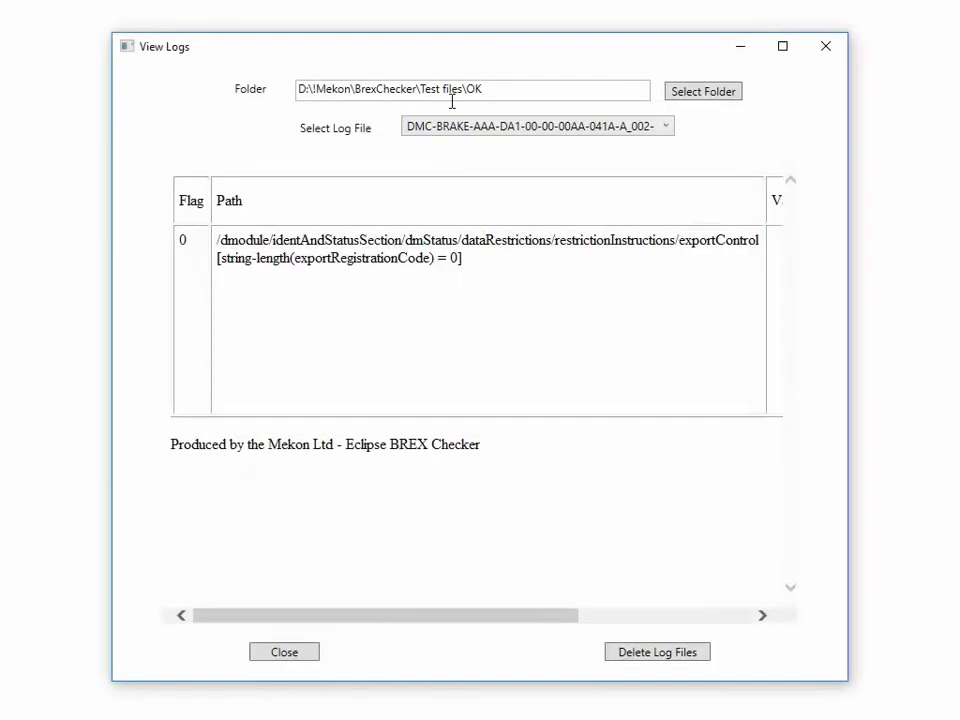
left_click_drag(482, 52, 350, 66)
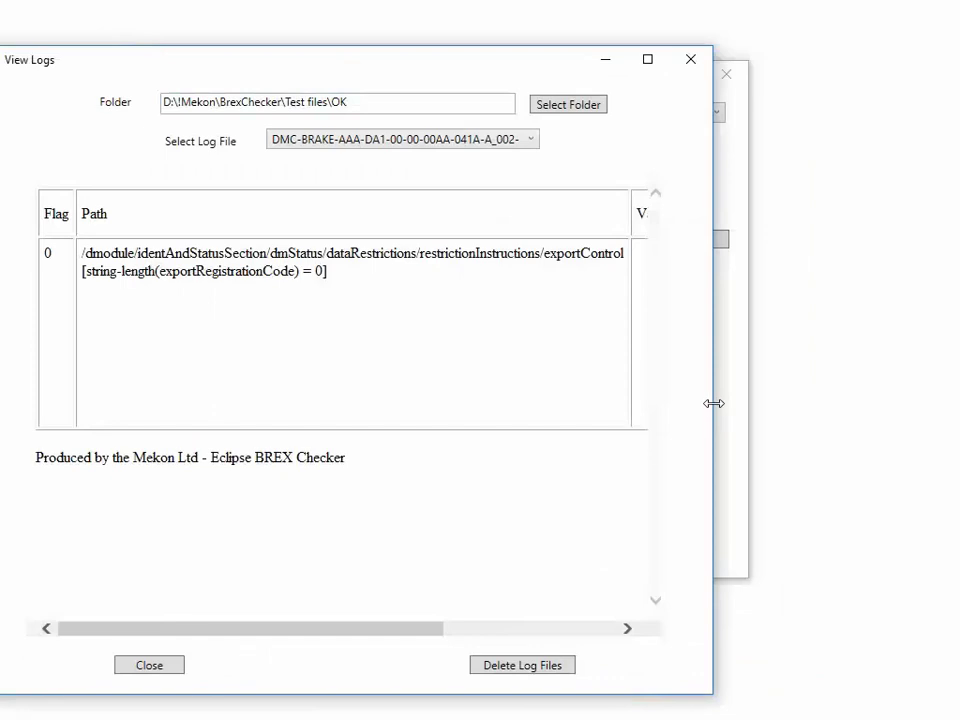
left_click_drag(713, 403, 959, 401)
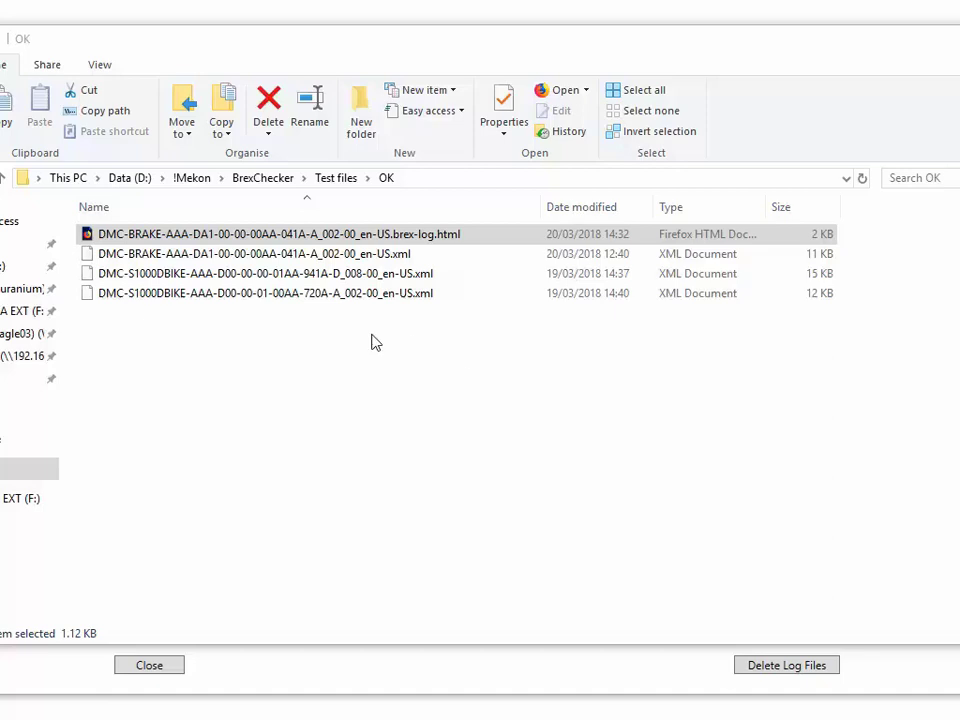
Open DMC-BRAKE-AAA-DA1-00-00-00AA-041A-A_002-00_en-US.brex-log.html from the OK folder in Firefox, look at the print options, and minimize the browser
left_click(215, 256)
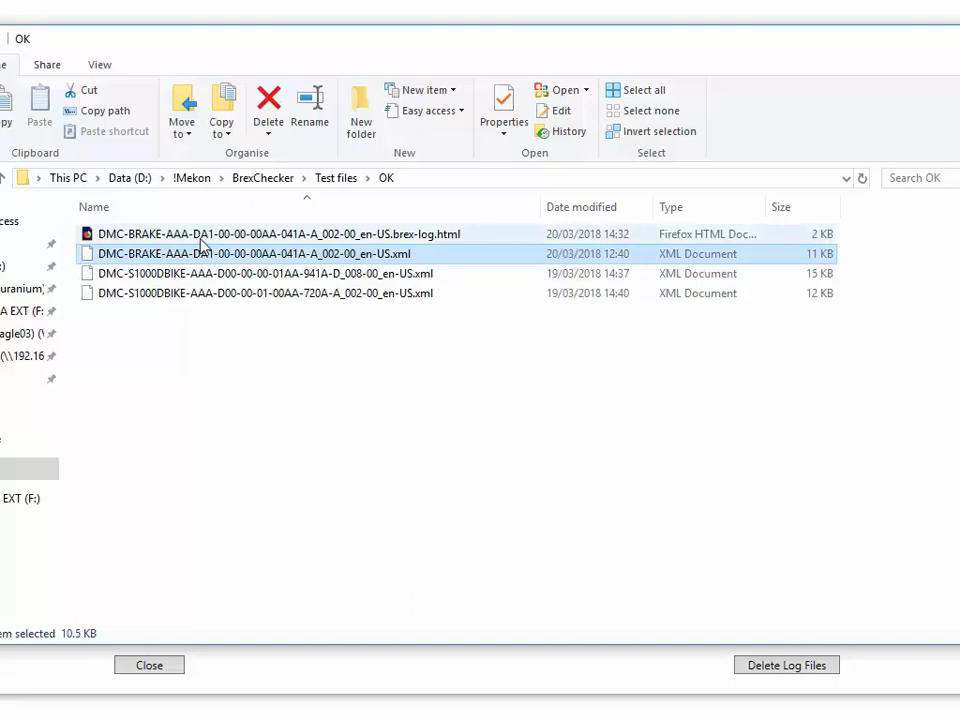
left_click(203, 236)
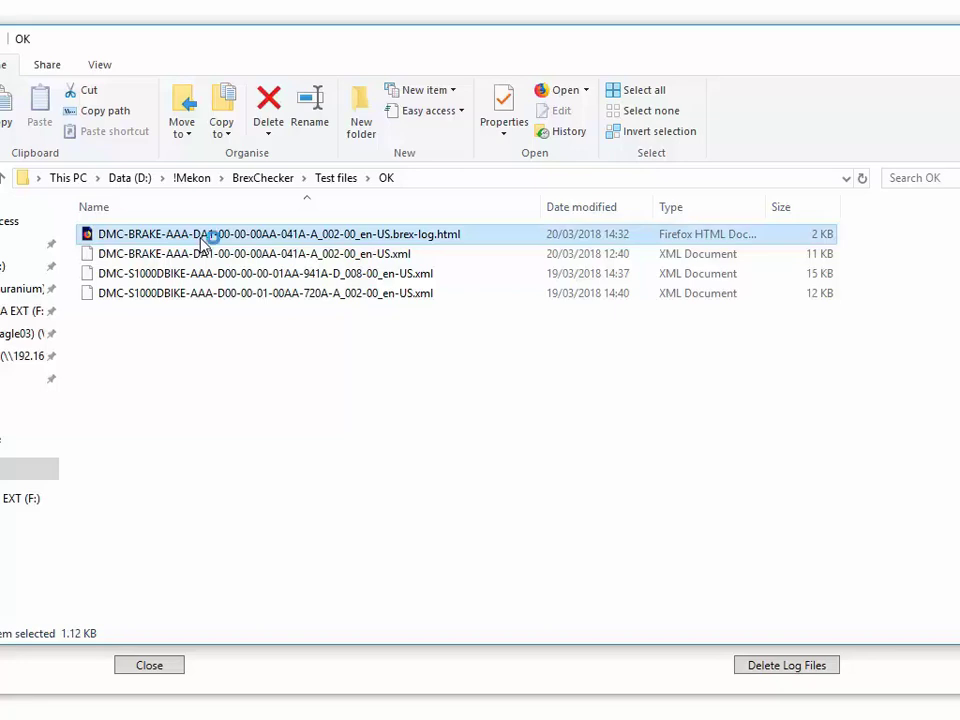
double_click(203, 236)
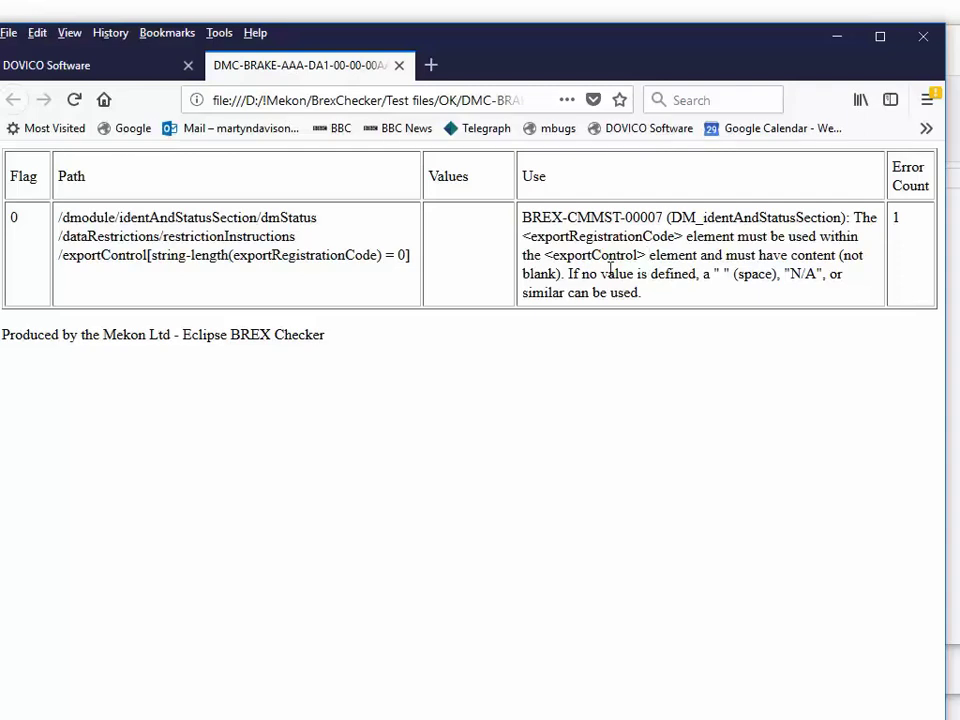
left_click(8, 34)
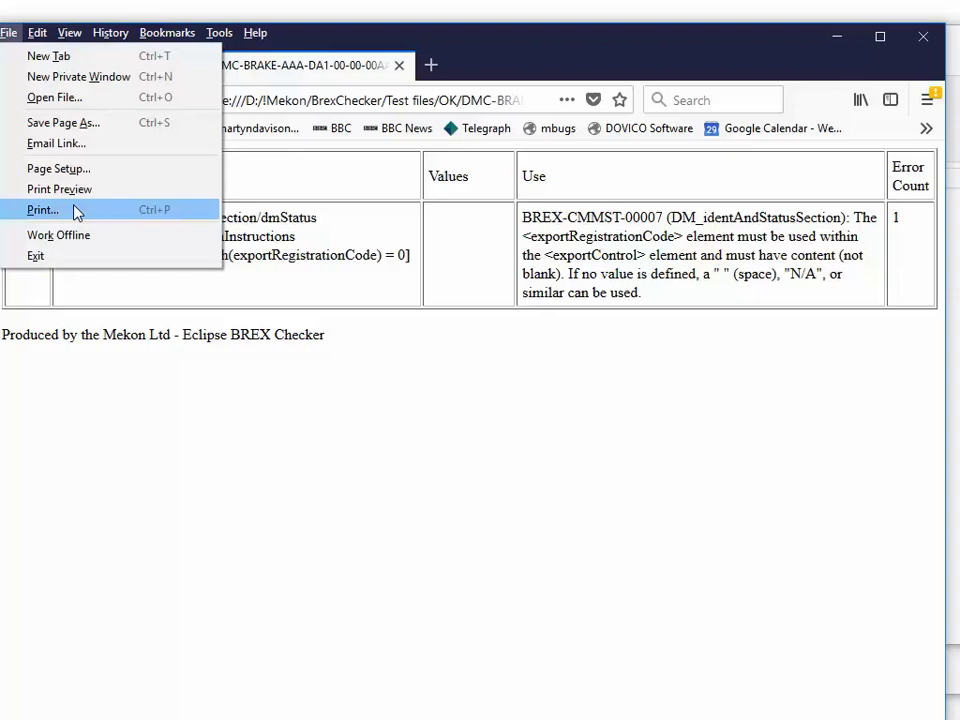
left_click(837, 43)
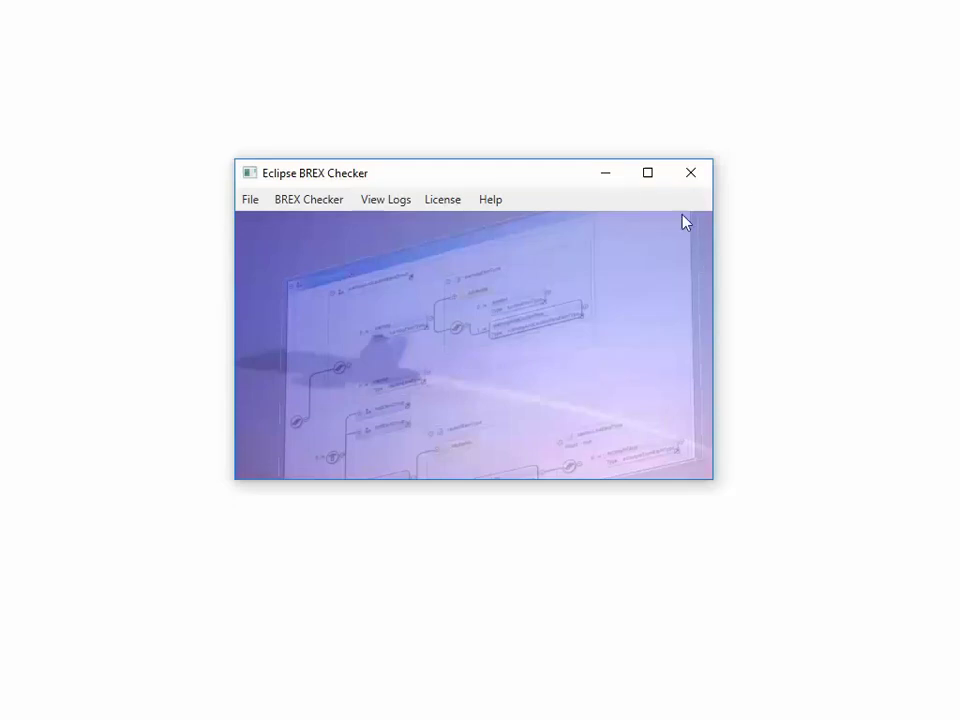
left_click(311, 204)
left_click(455, 114)
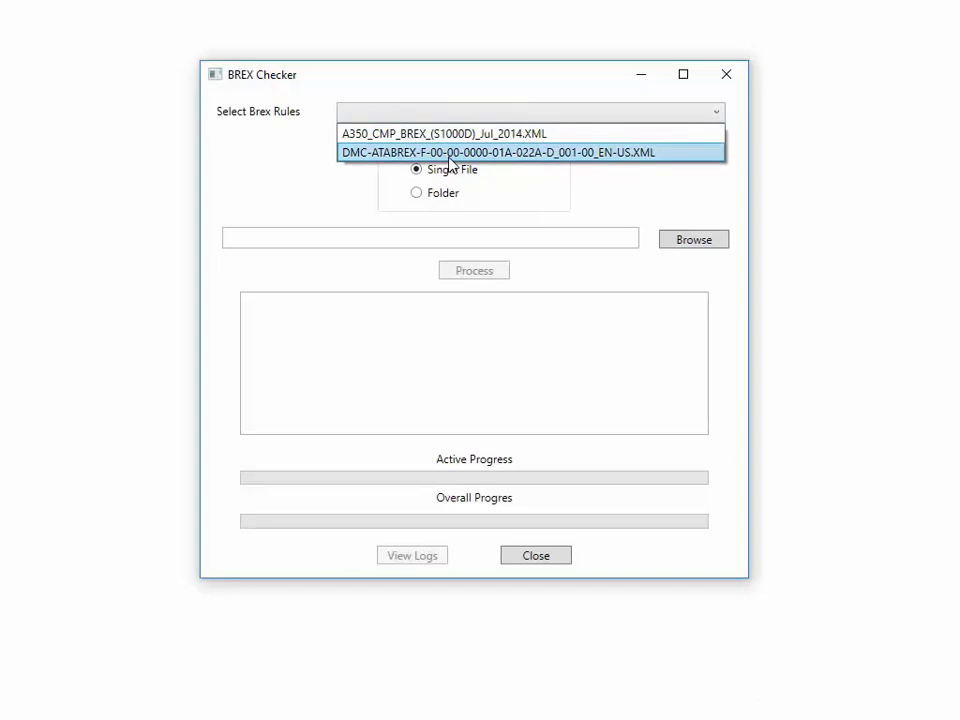
left_click(450, 155)
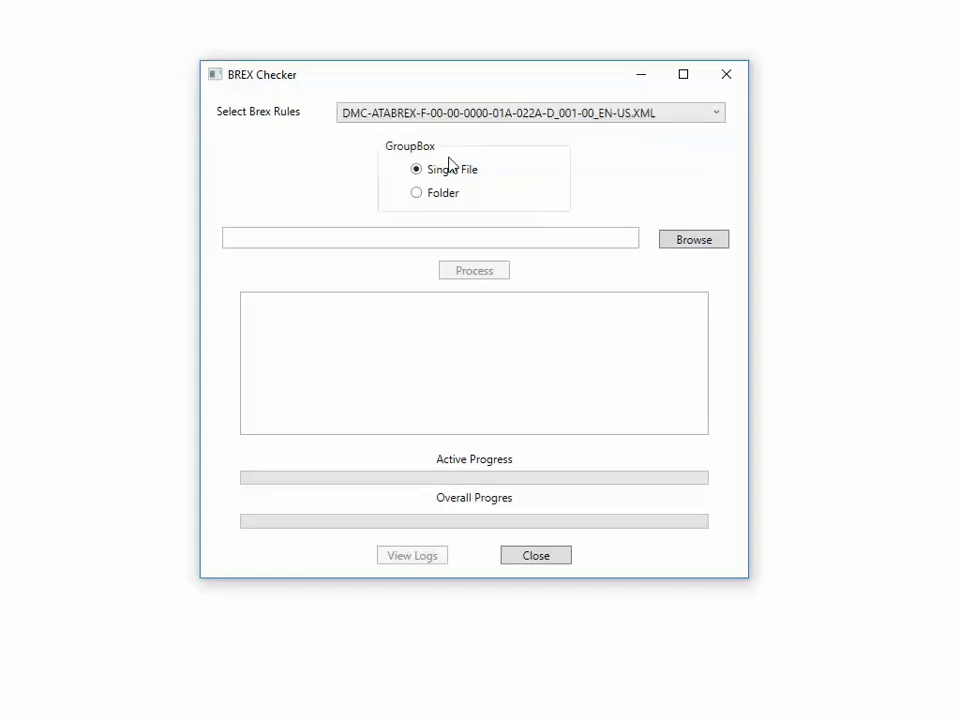
left_click(416, 196)
Select the folder D:\!Mekon\BrexChecker\Test files\OK, process it, and review the processing messages to the end
left_click(694, 242)
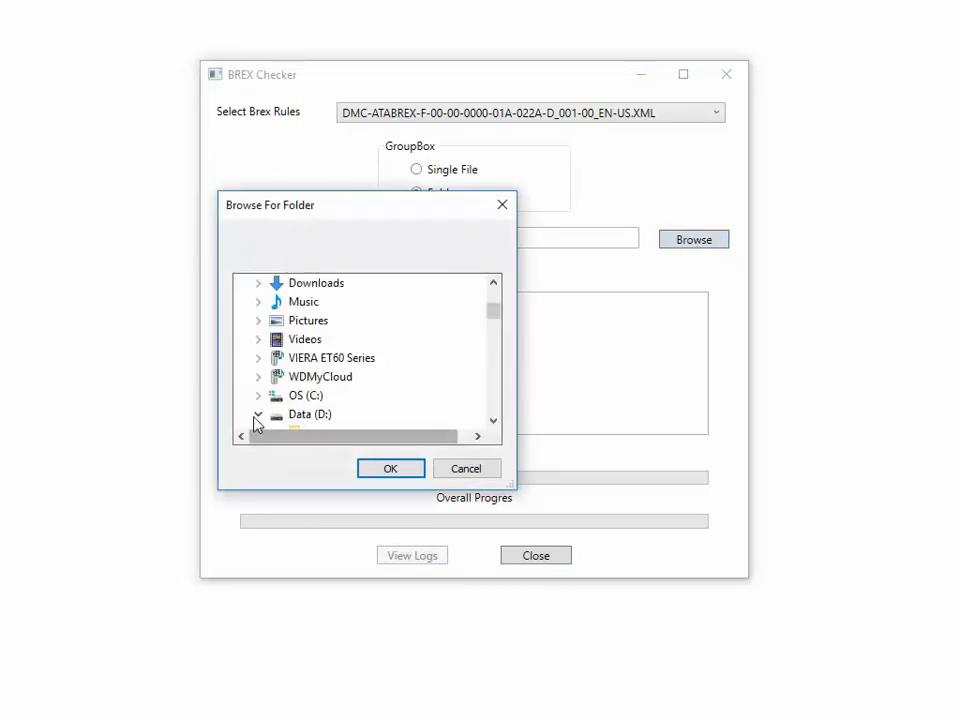
left_click_drag(494, 317, 494, 324)
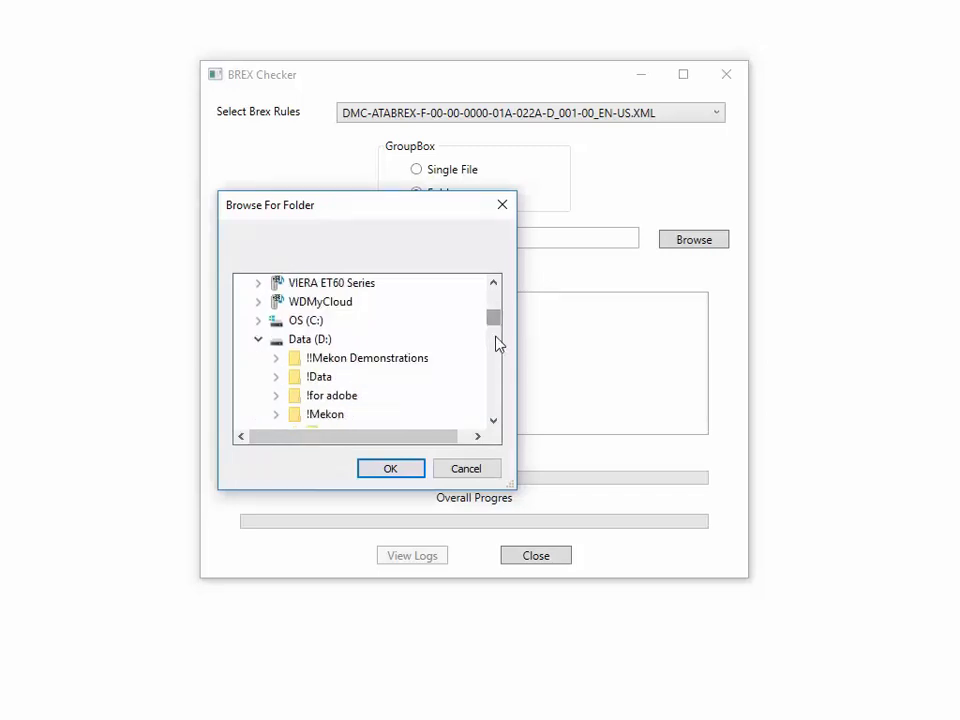
left_click(493, 420)
left_click(493, 420)
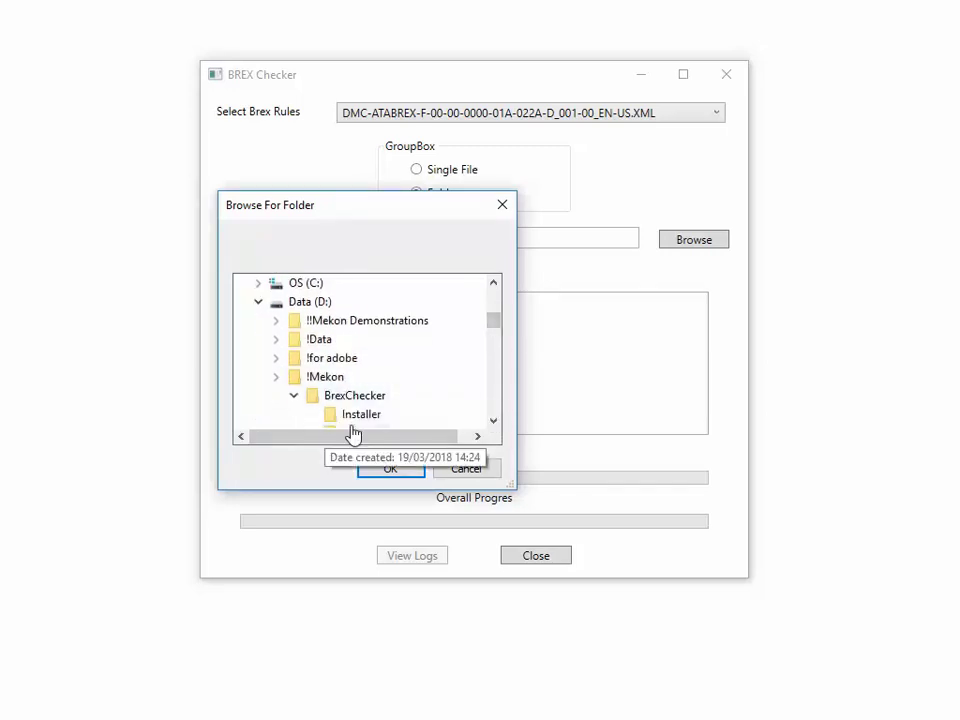
left_click(493, 421)
left_click(493, 421)
left_click(493, 421)
left_click(493, 421)
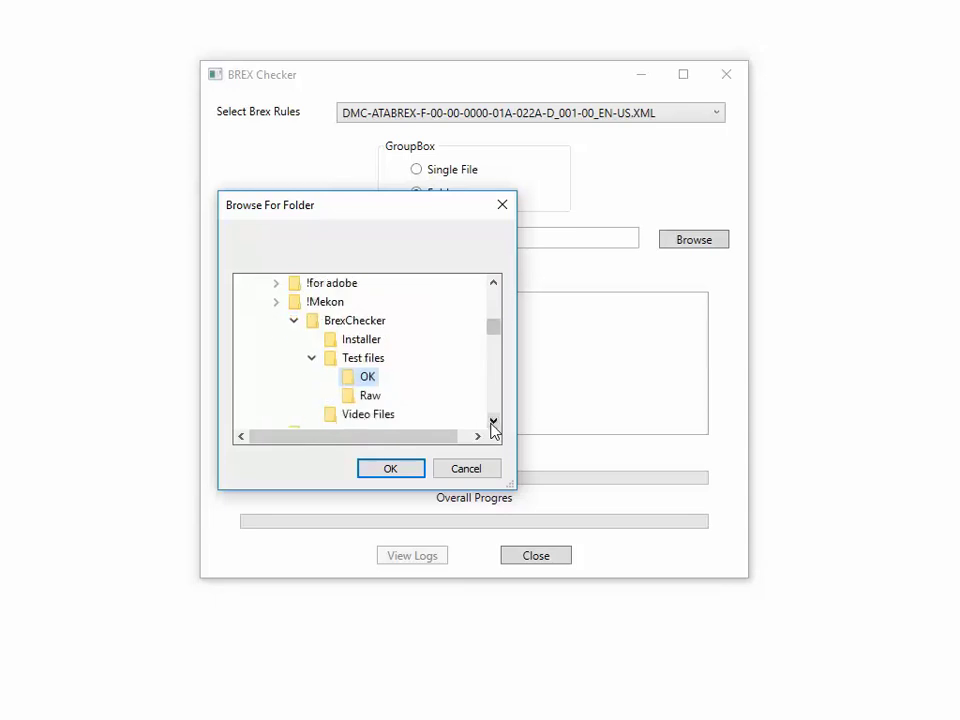
left_click(384, 471)
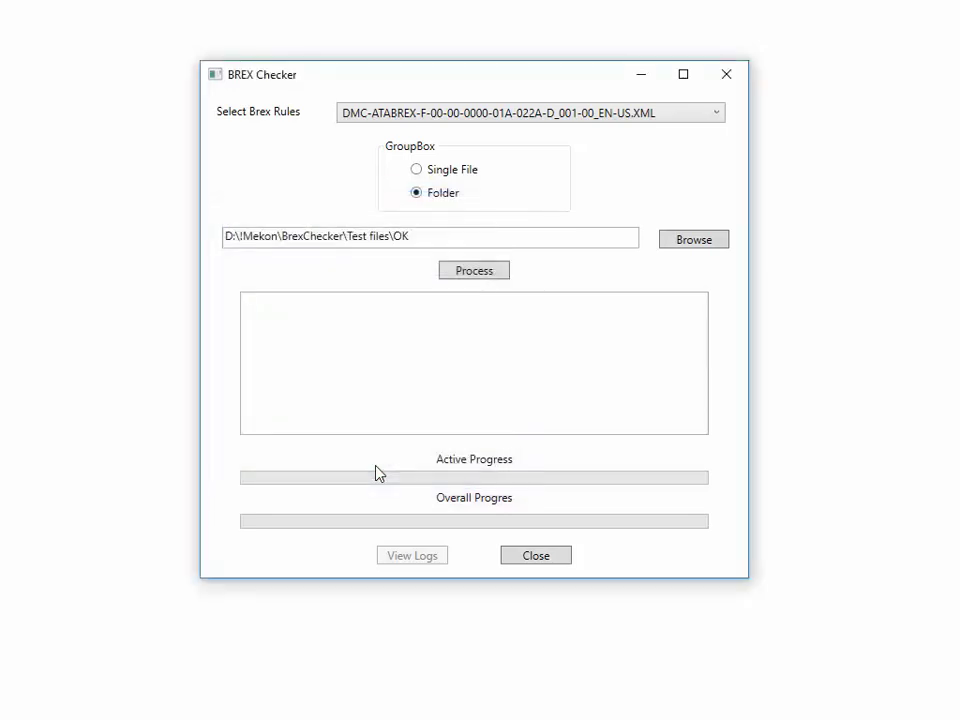
left_click(473, 272)
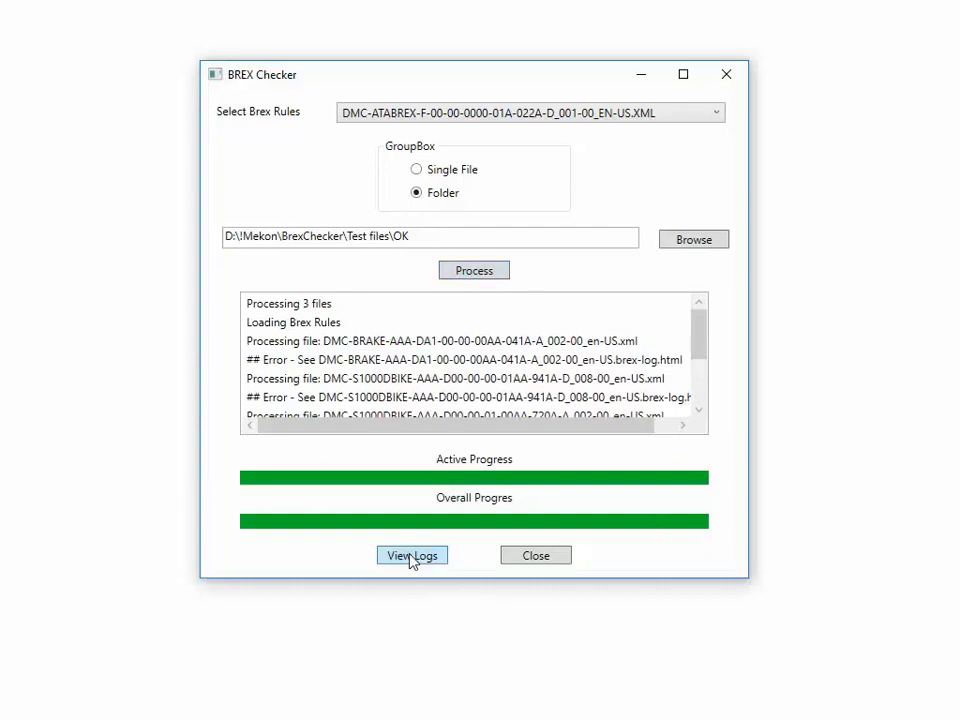
left_click_drag(697, 340, 701, 381)
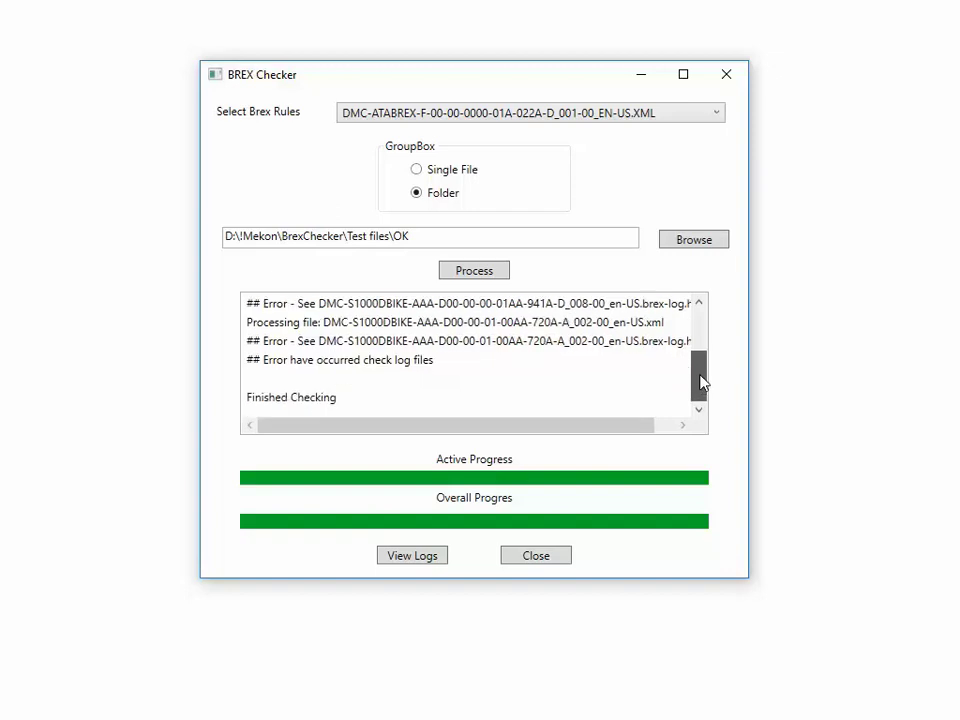
View the log DMC-S1000DBIKE-AAA-D00-00-00-01AA-941A-D_008-00_en-US.brex-log.html in the log viewer, widening the window to read its columns
left_click(410, 556)
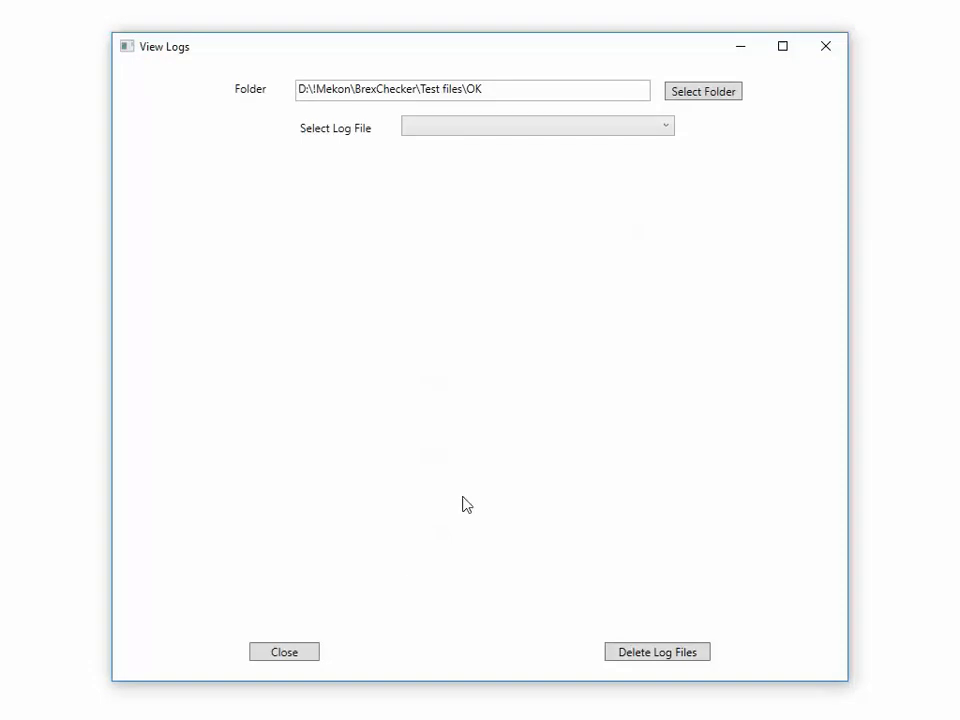
left_click(666, 130)
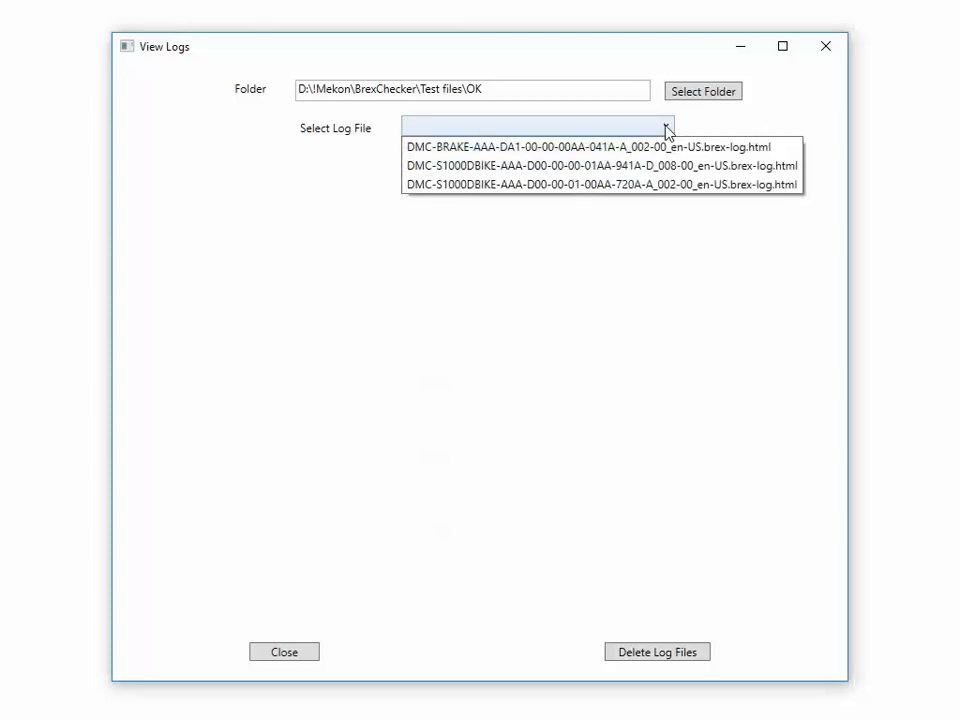
left_click(632, 175)
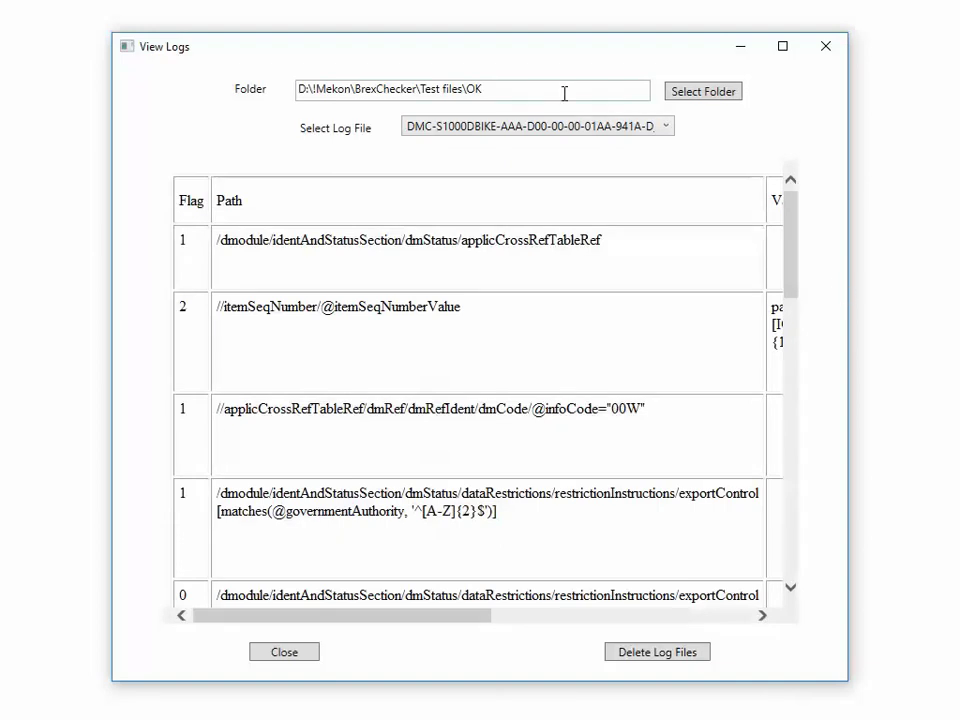
left_click_drag(519, 51, 407, 44)
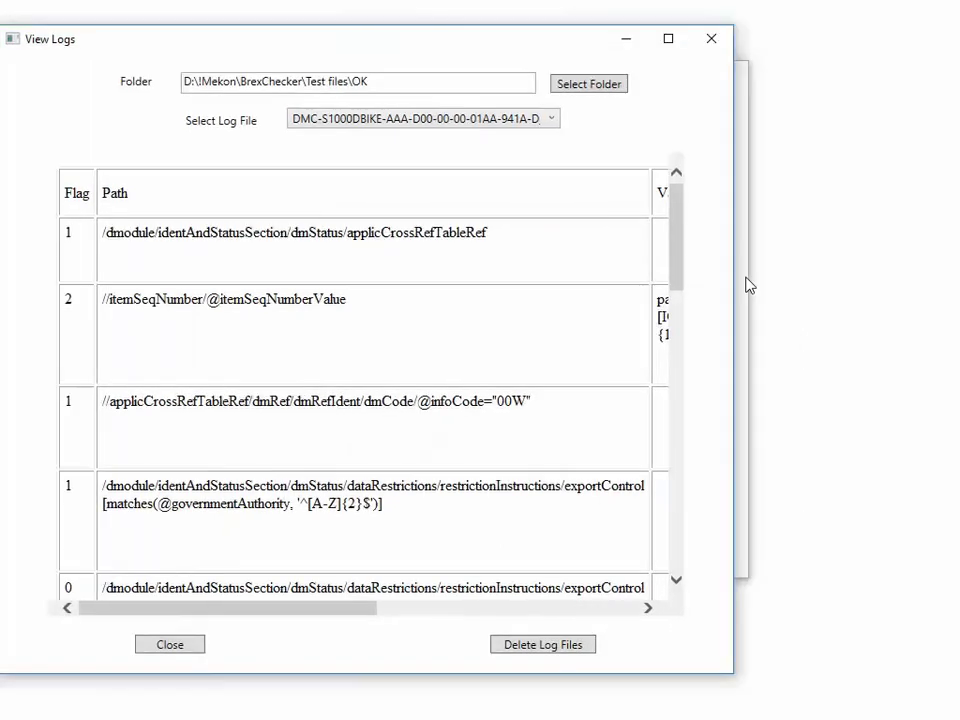
left_click_drag(735, 281, 959, 289)
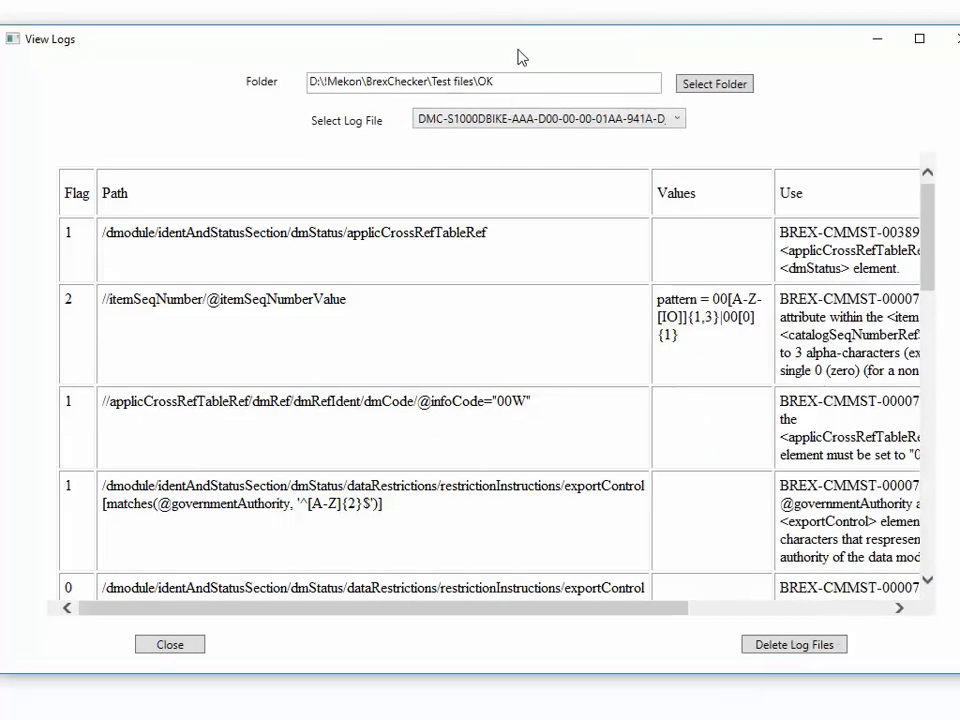
left_click_drag(521, 47, 497, 50)
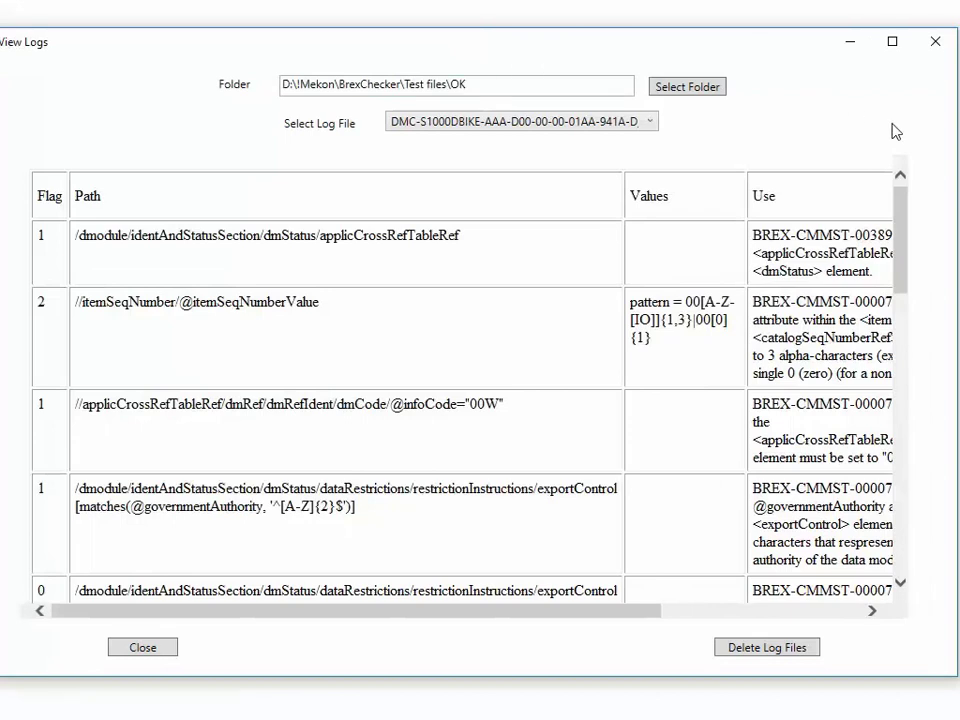
left_click_drag(956, 182, 959, 185)
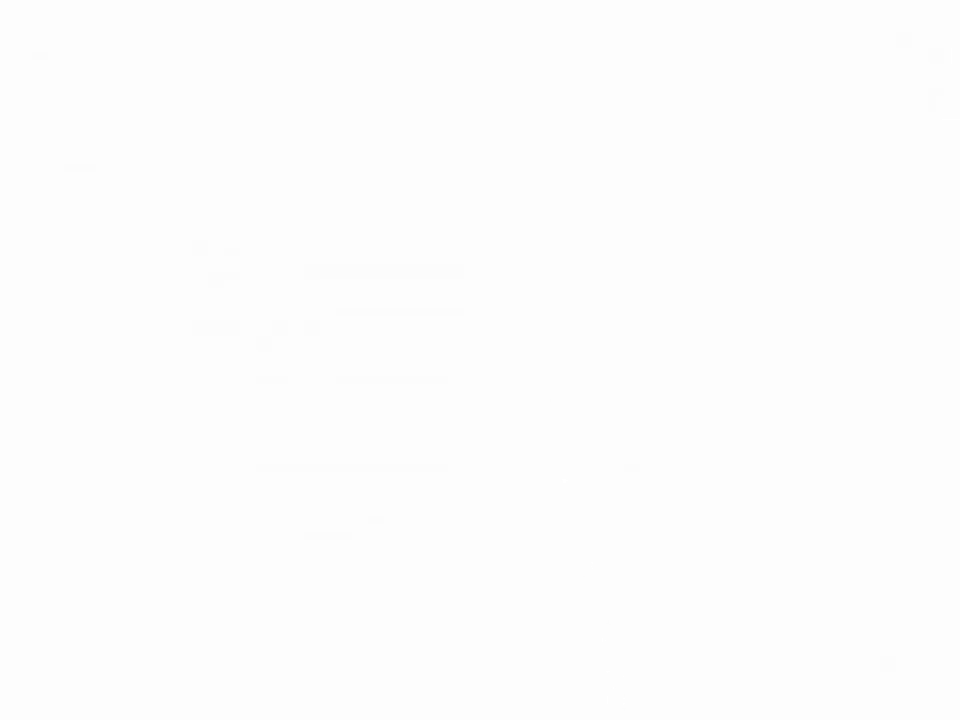
From the OK folder in File Explorer, open DMC-S1000DBIKE-AAA-D00-00-01-00AA-720A-A_002-00_en-US.brex-log.html in Firefox and look through its error table
left_click(303, 709)
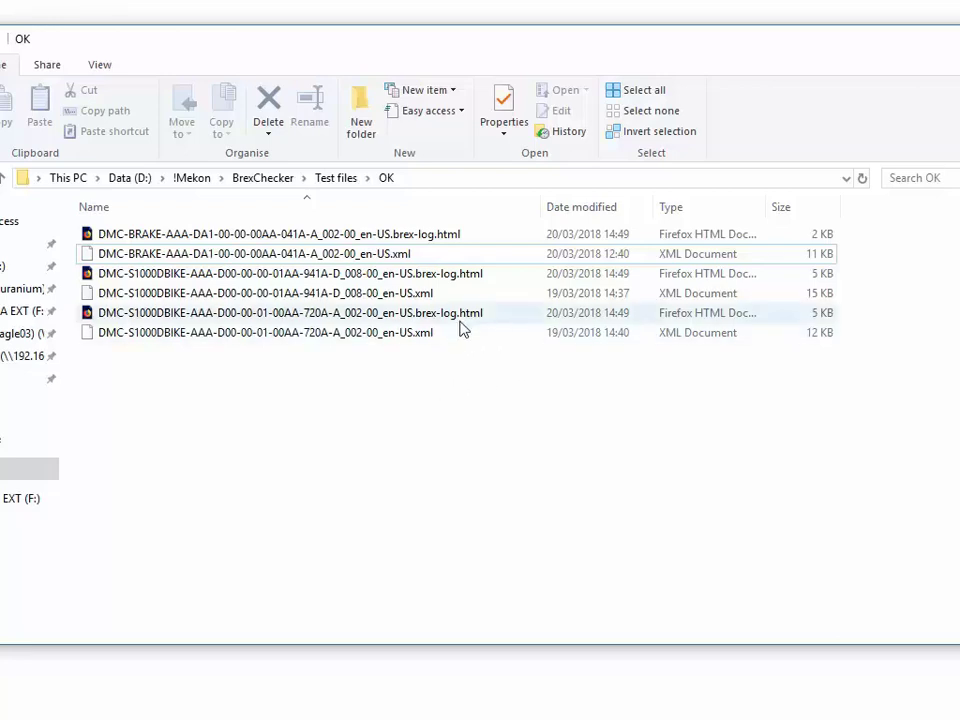
double_click(243, 318)
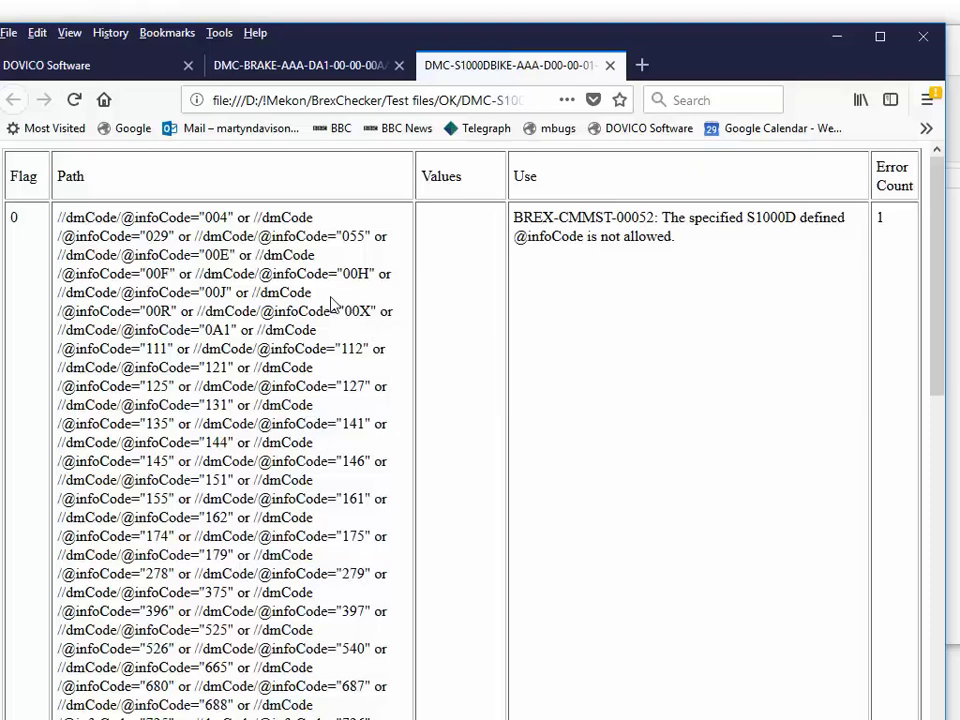
scroll(332, 302, "down", 10)
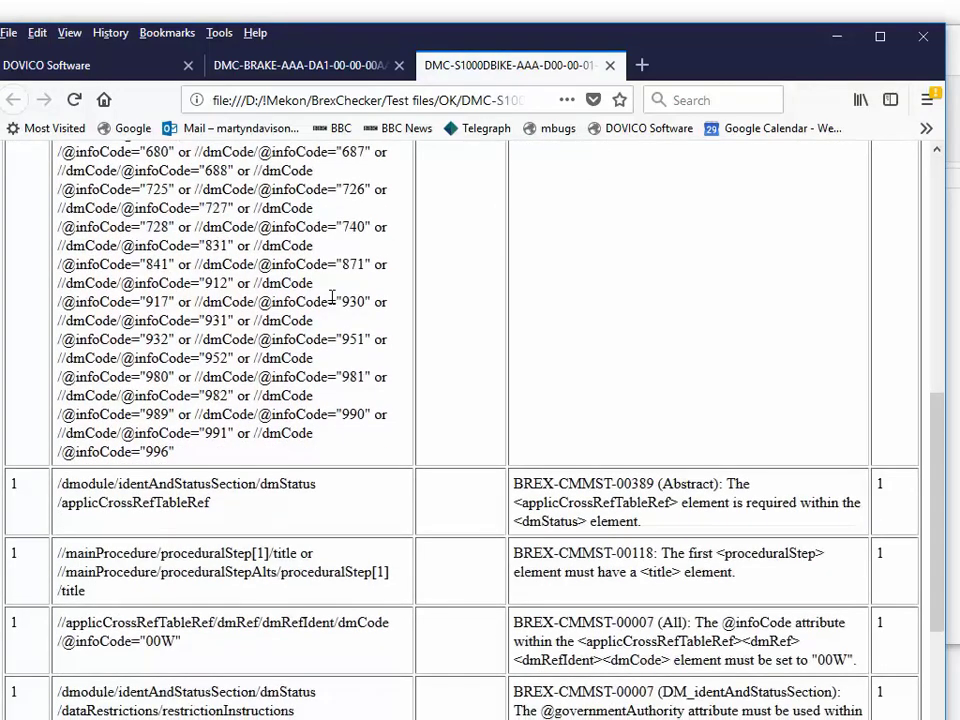
scroll(332, 297, "up", 8)
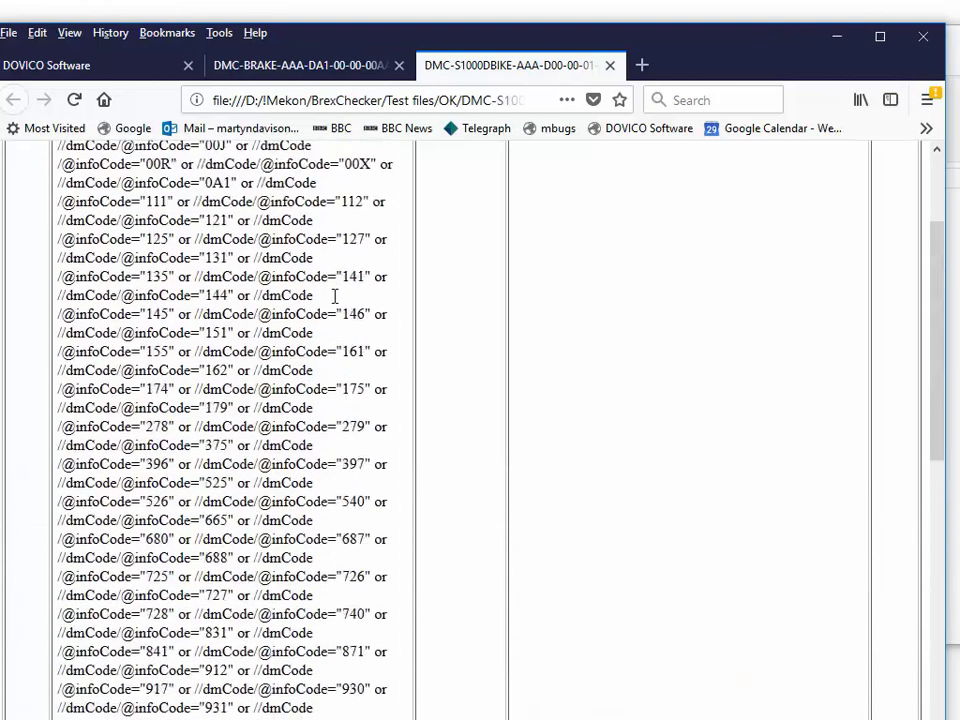
Switch from the error log to FrameMaker and set the ATA CMP option to Issue 4.2 in the Eclipse S1000D preferences
scroll(333, 297, "down", 10)
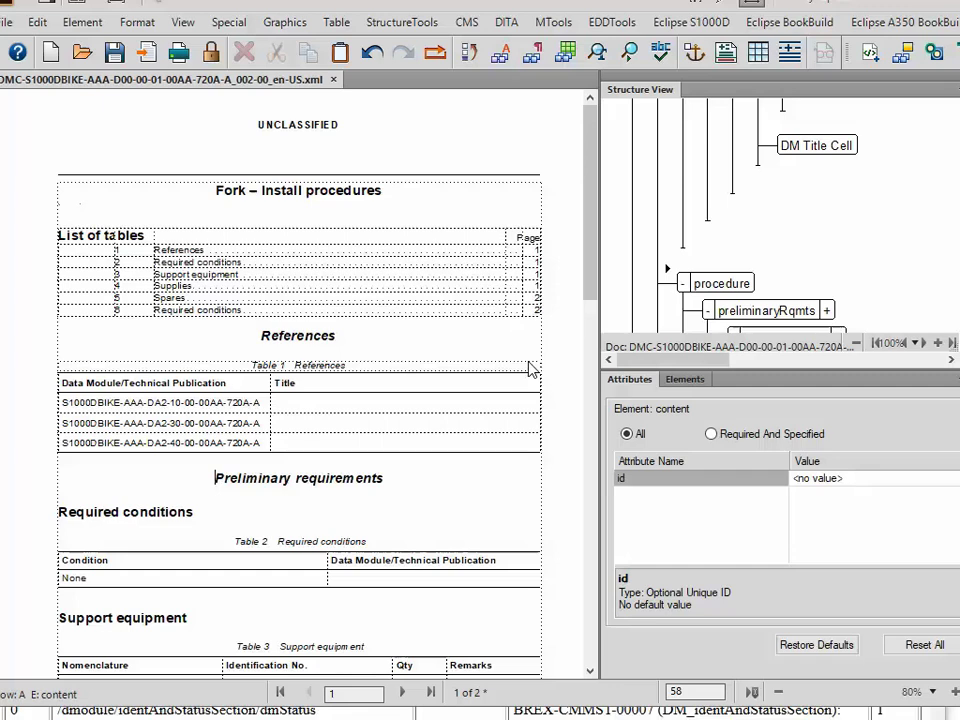
left_click(704, 28)
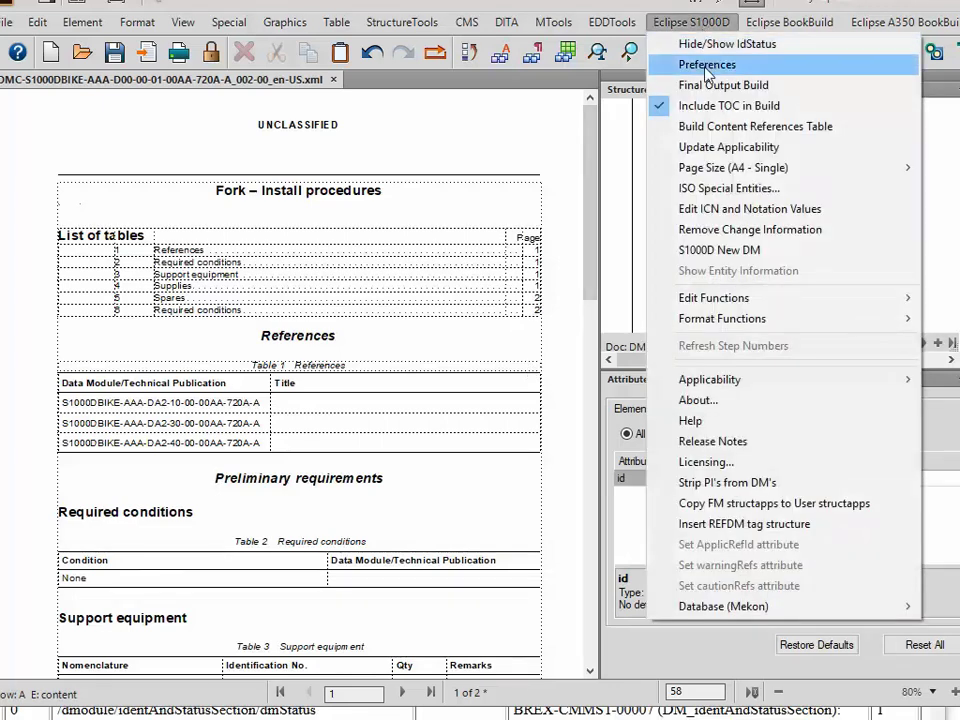
left_click(707, 66)
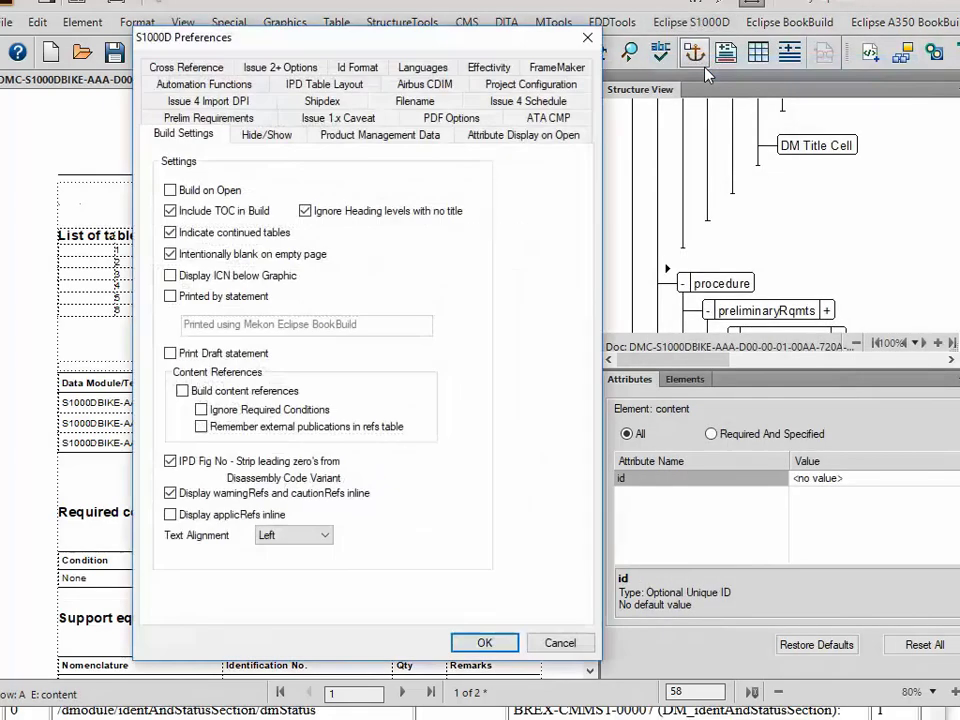
left_click(548, 118)
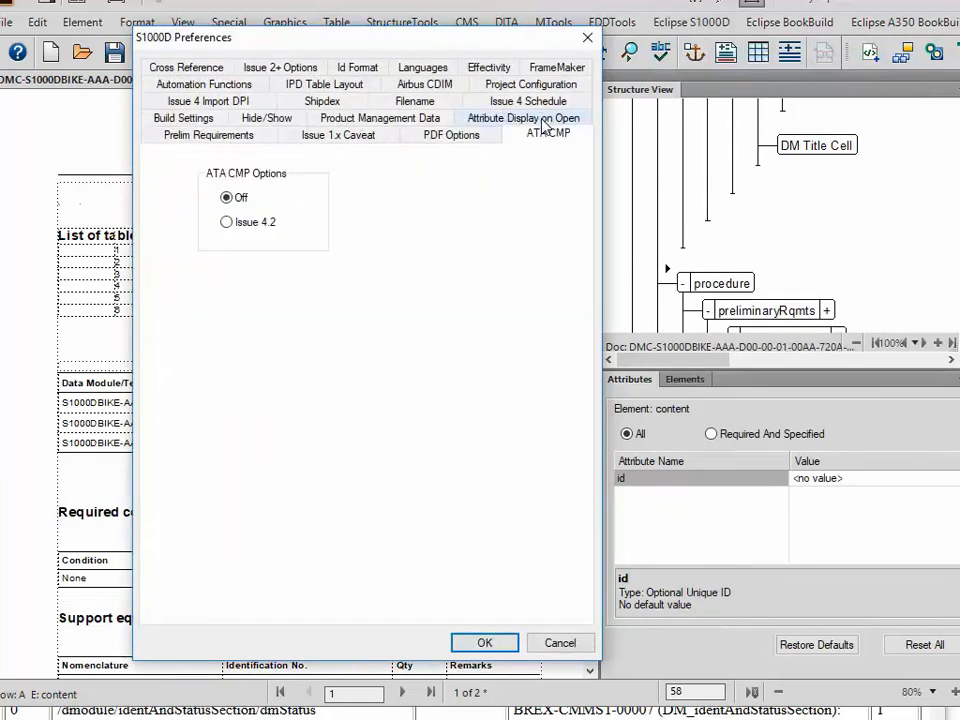
left_click(225, 222)
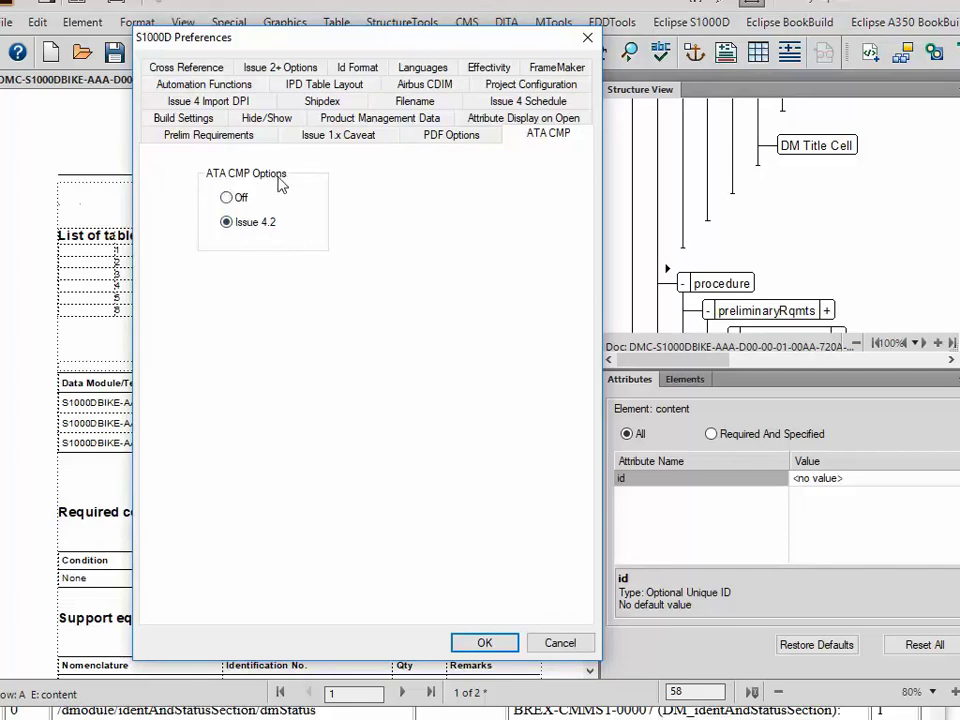
left_click(481, 643)
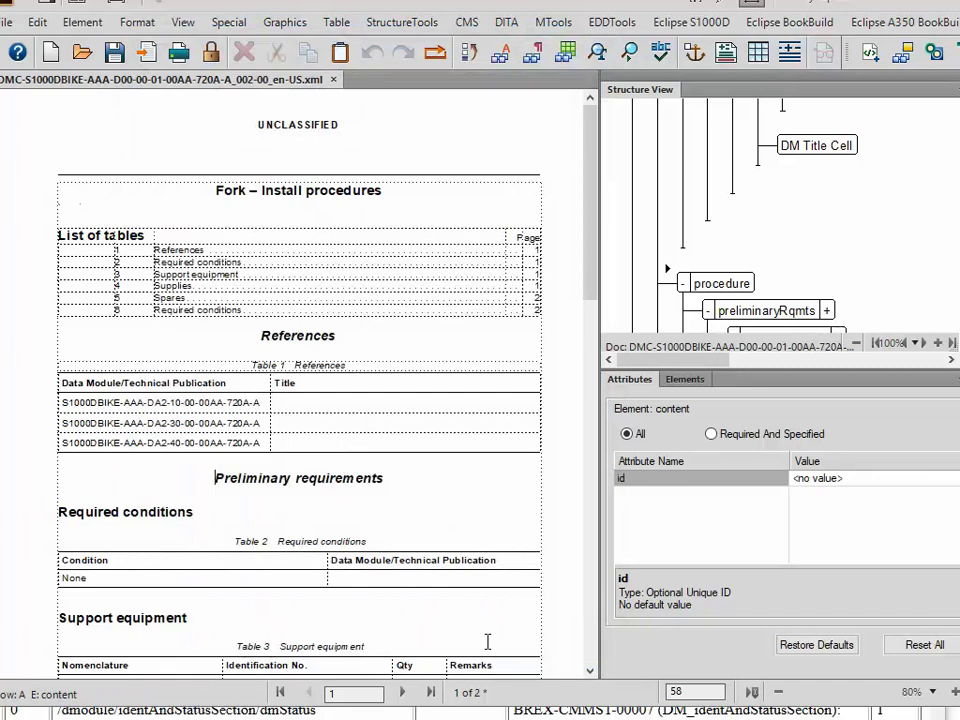
Close the data module without saving, reopen DMC-S1000DBIKE-AAA-D00-00-01-00AA-720A-A_002-00_en-US.xml from the OK folder, and display it at 80%
left_click(333, 79)
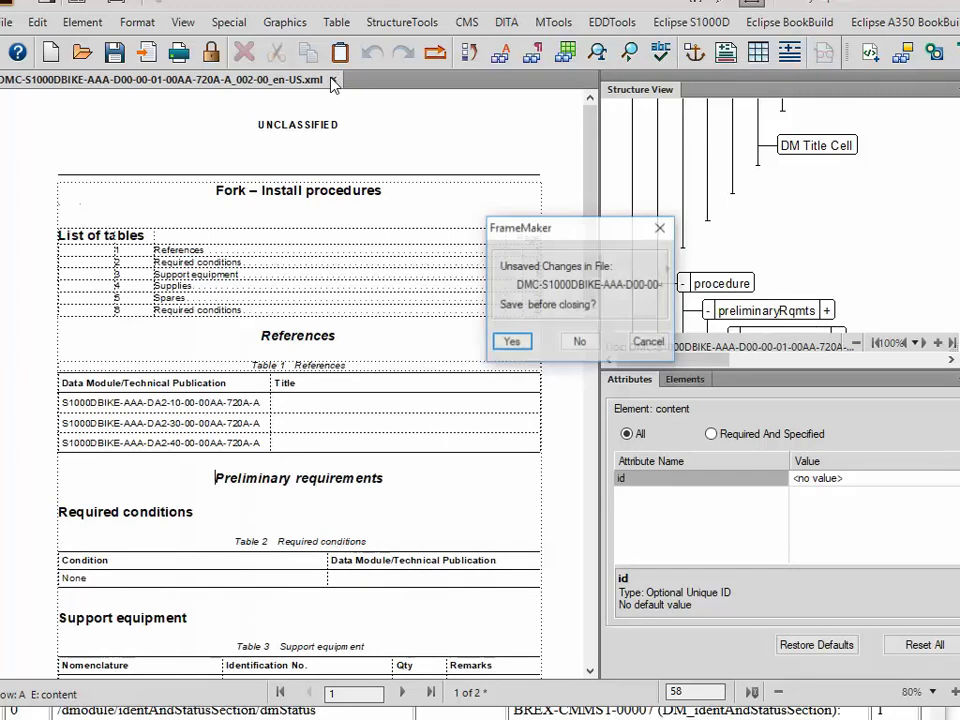
left_click(579, 343)
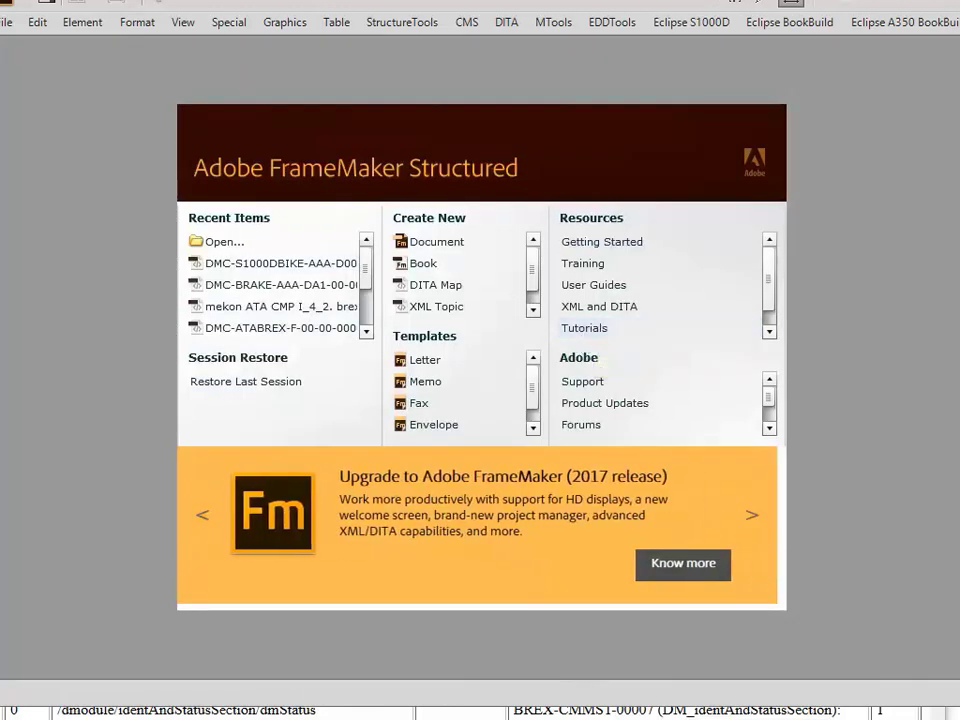
key("alt+Tab")
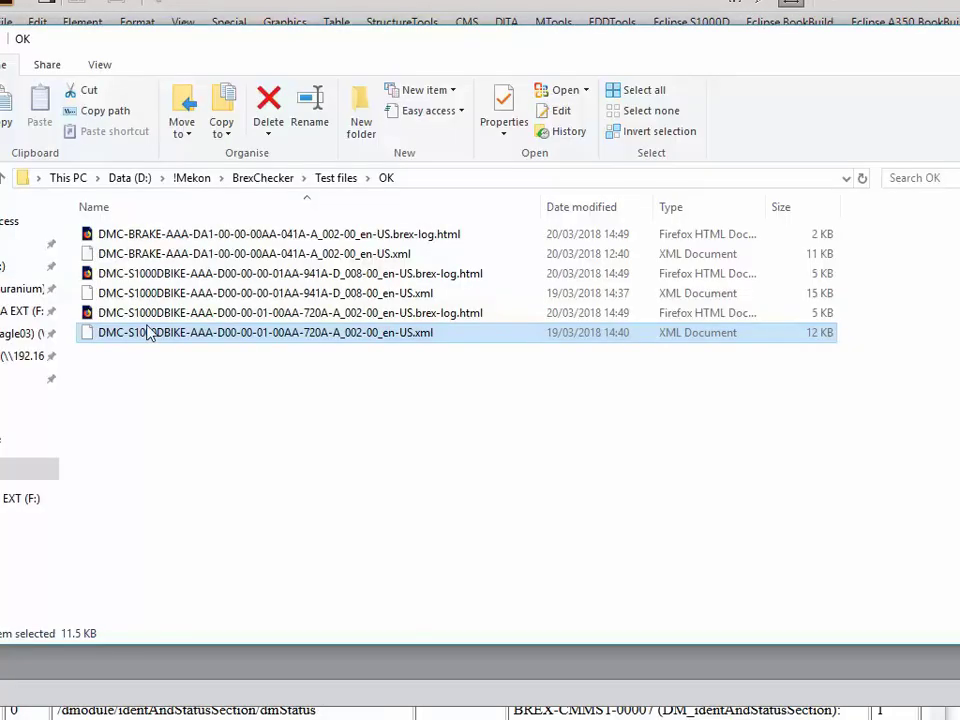
left_click_drag(147, 332, 227, 665)
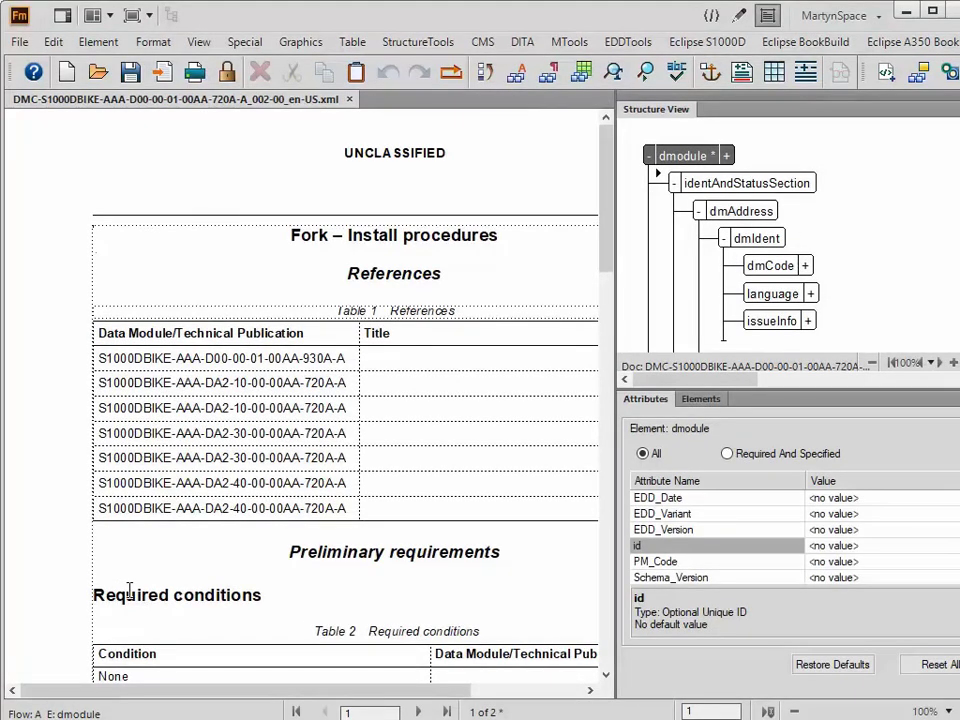
left_click(946, 711)
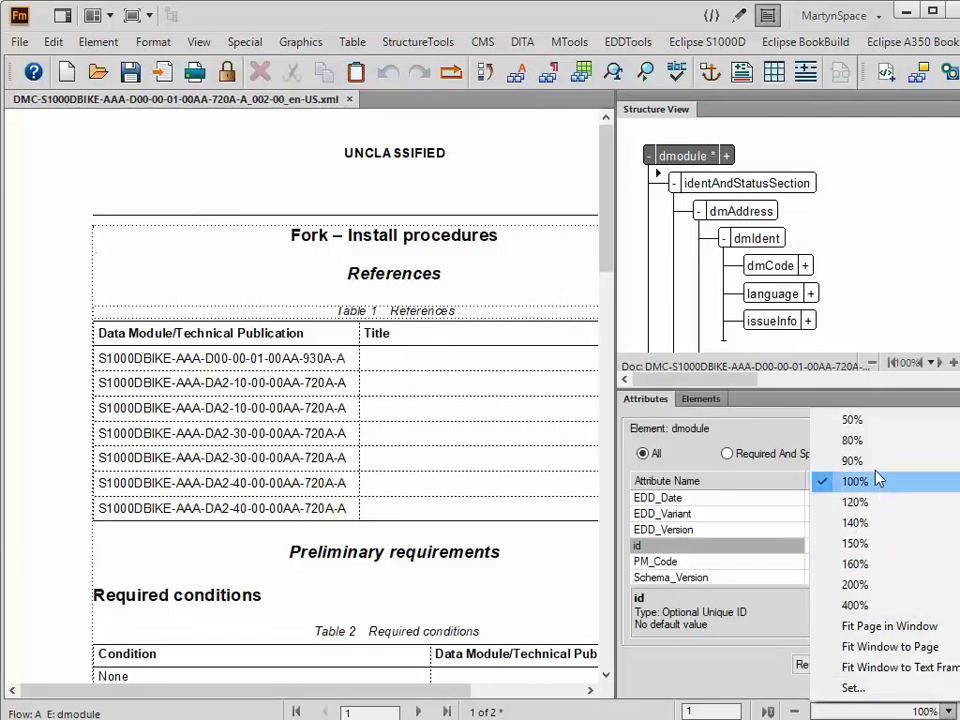
left_click(855, 440)
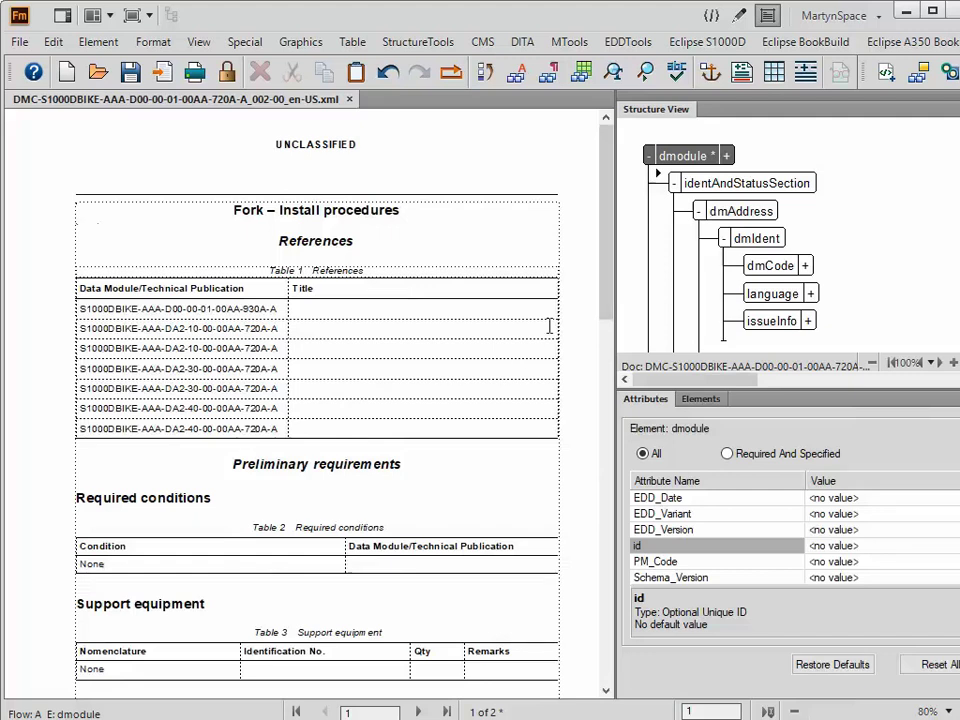
Collapse the dmAddress element in the structure and validate the elements of the entire document
left_click(700, 213)
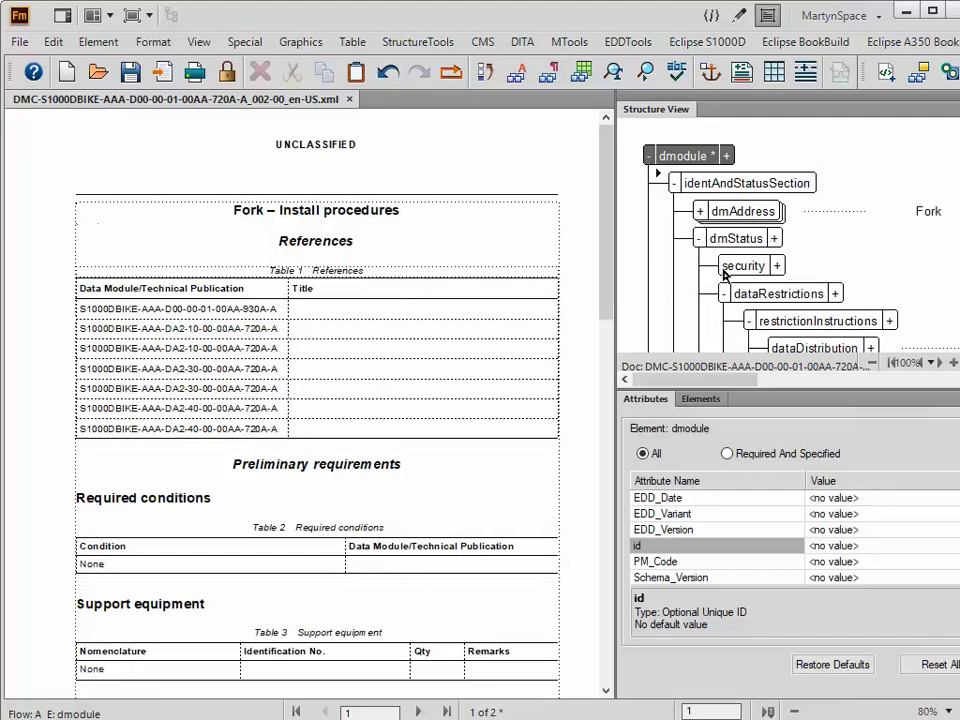
scroll(785, 235, "down", 10)
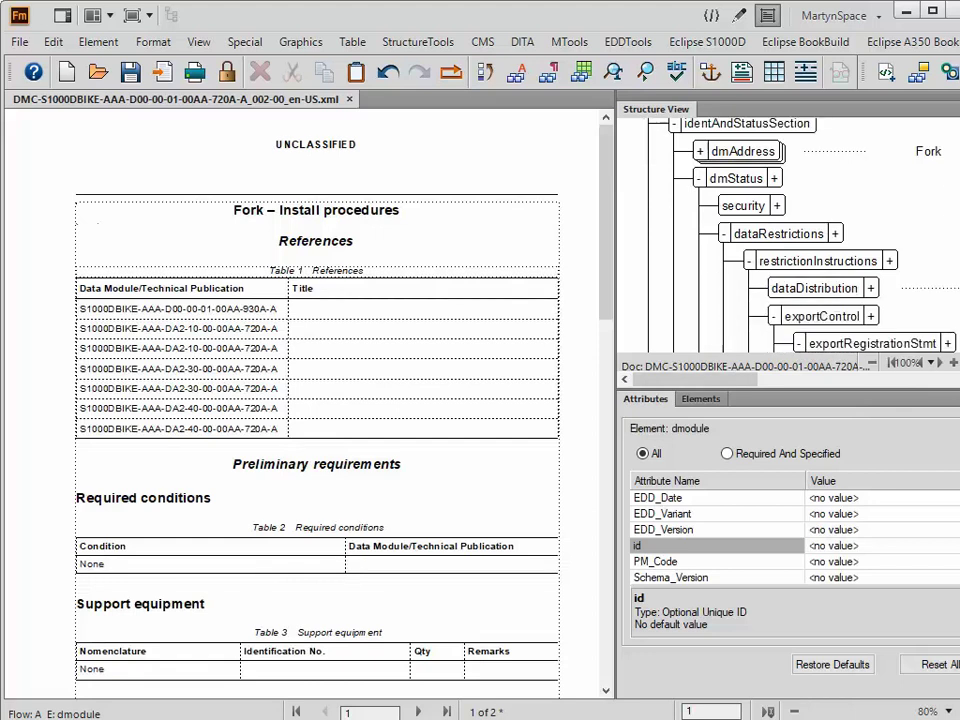
scroll(680, 268, "down", 8)
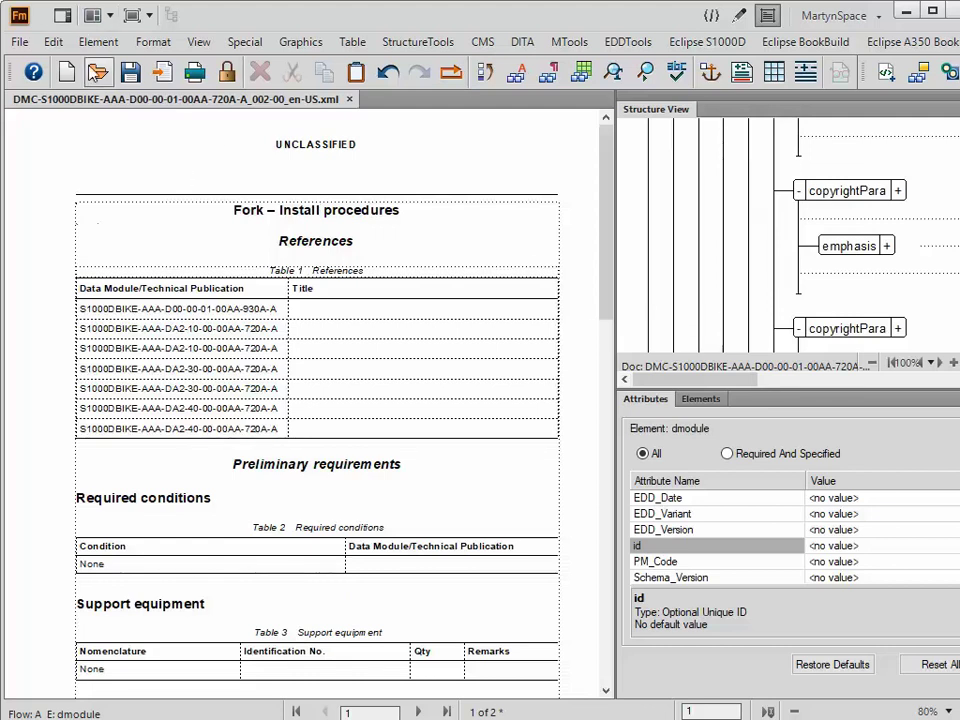
left_click(98, 42)
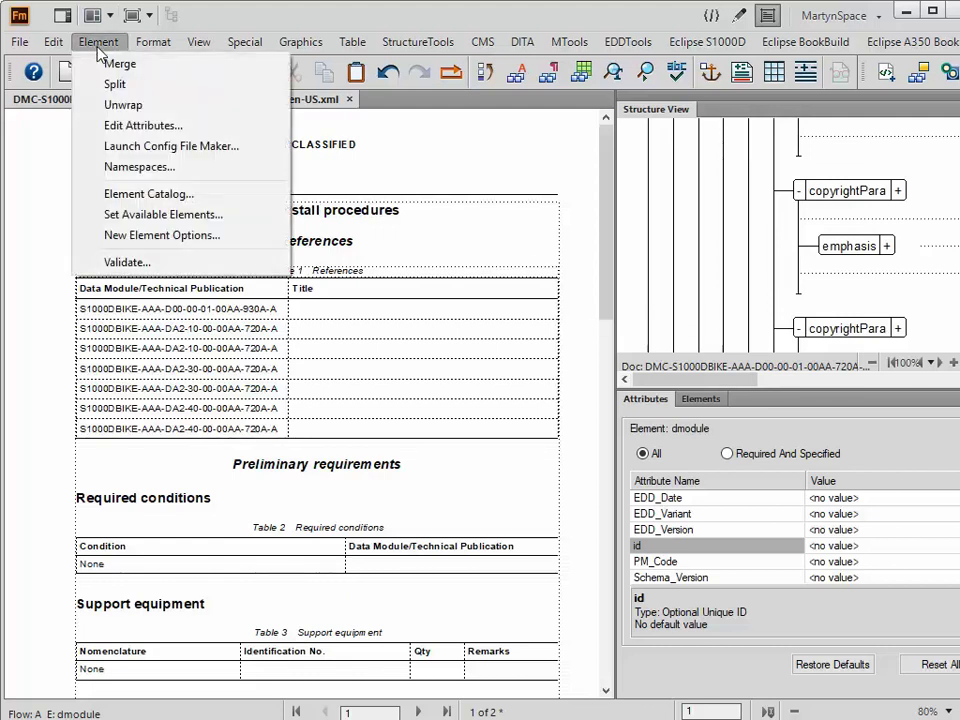
left_click(135, 263)
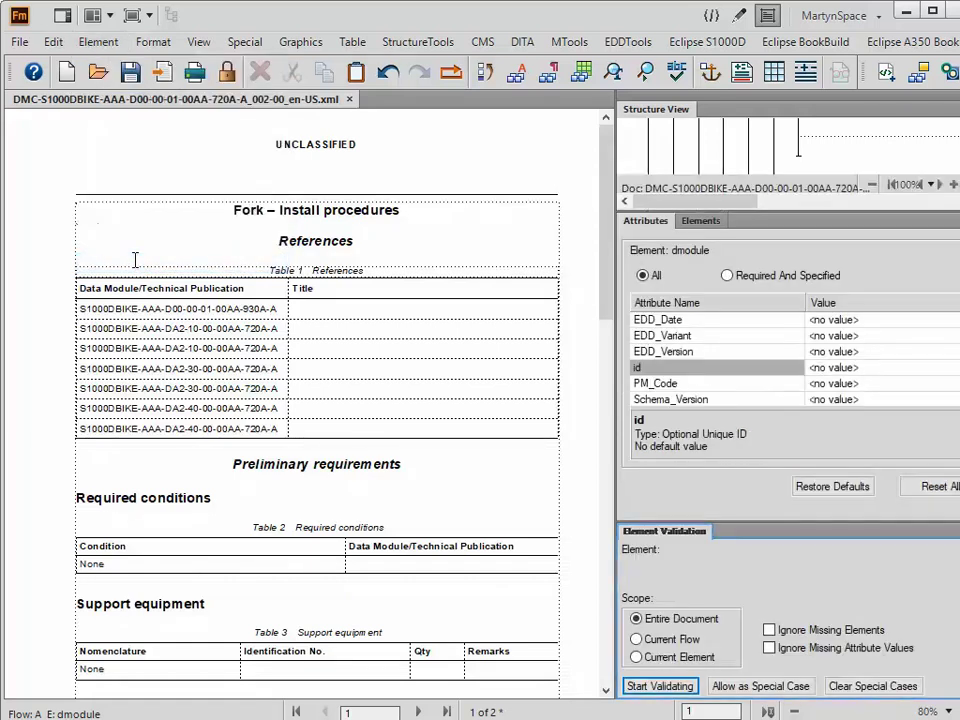
left_click_drag(790, 535, 339, 124)
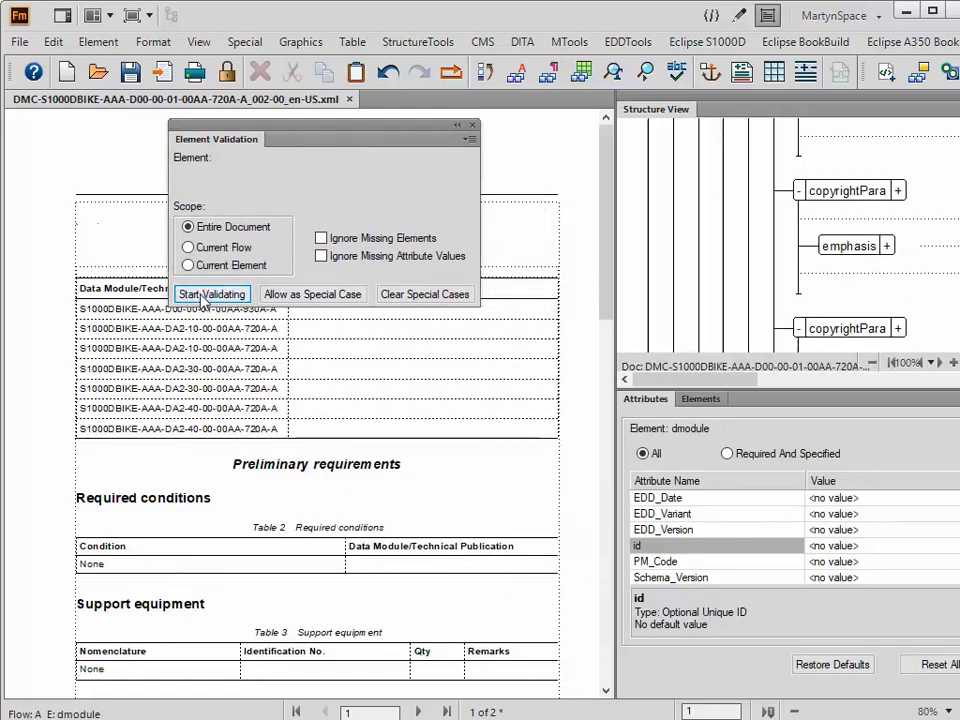
left_click(207, 295)
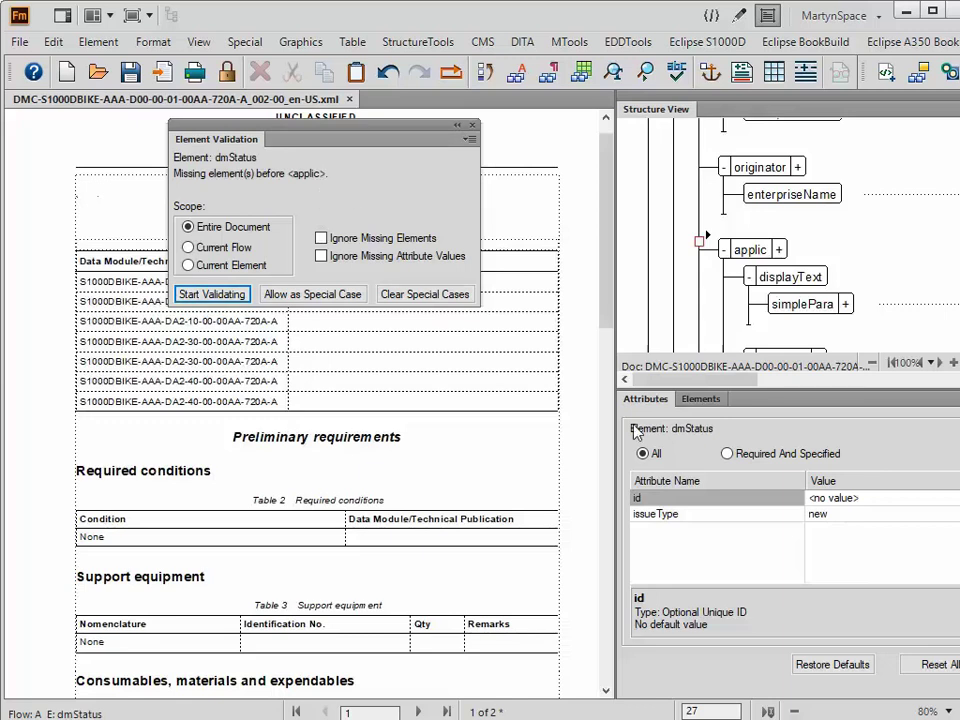
Insert applicCrossRefTableRef before applic with a dmRef to DMC-S1000DBIKE-A-20-00-00-00A-000A-A_001, and validate the entire document again
left_click(708, 400)
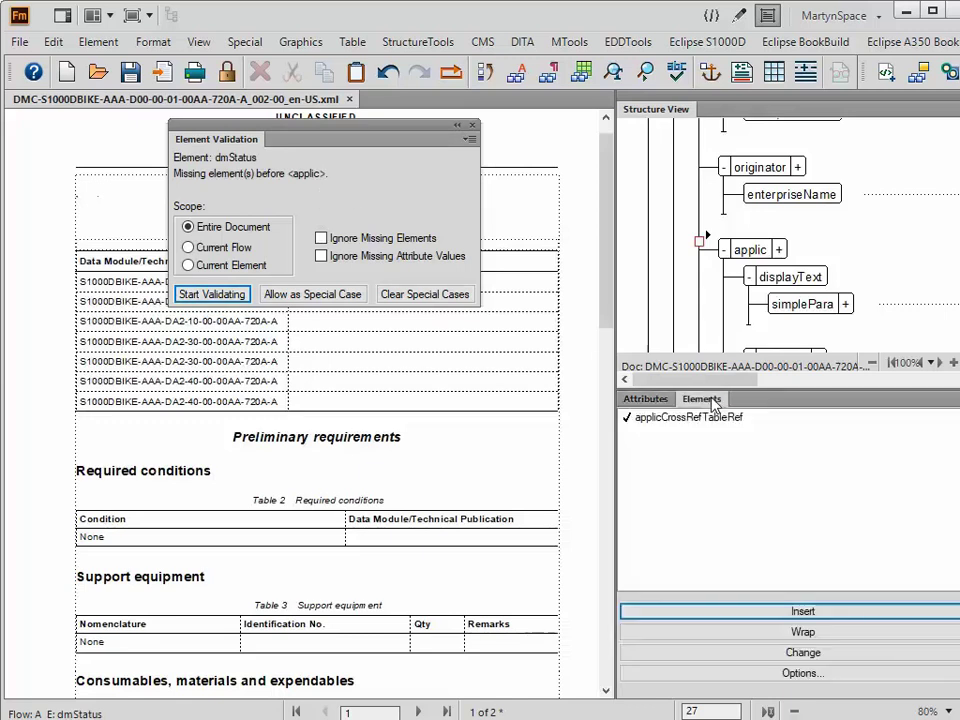
double_click(660, 418)
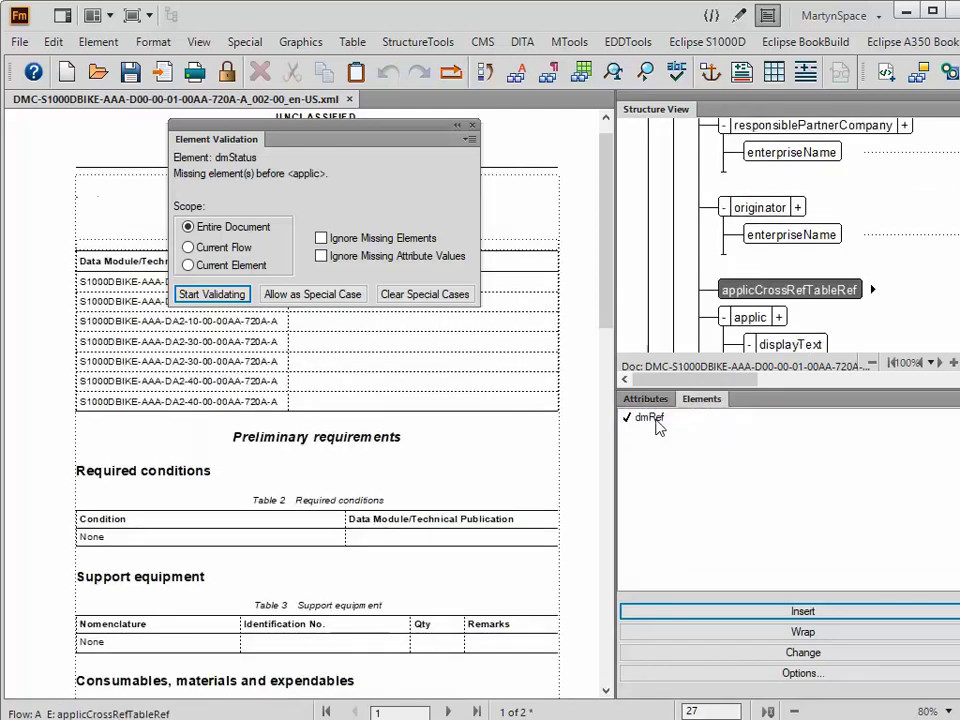
double_click(656, 419)
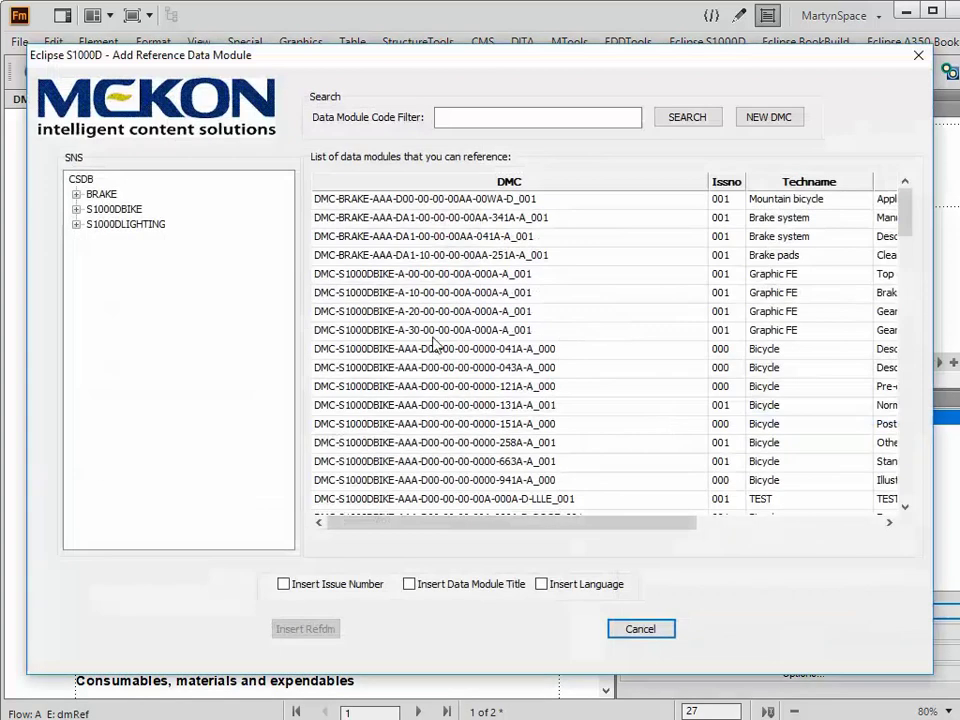
left_click(383, 312)
left_click(305, 629)
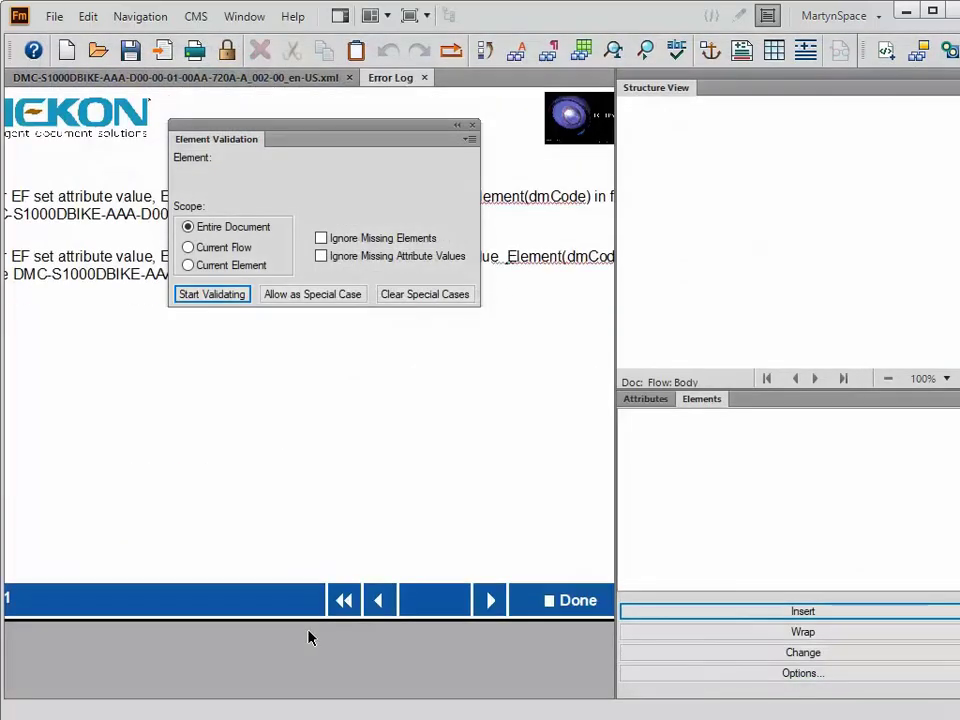
left_click(550, 600)
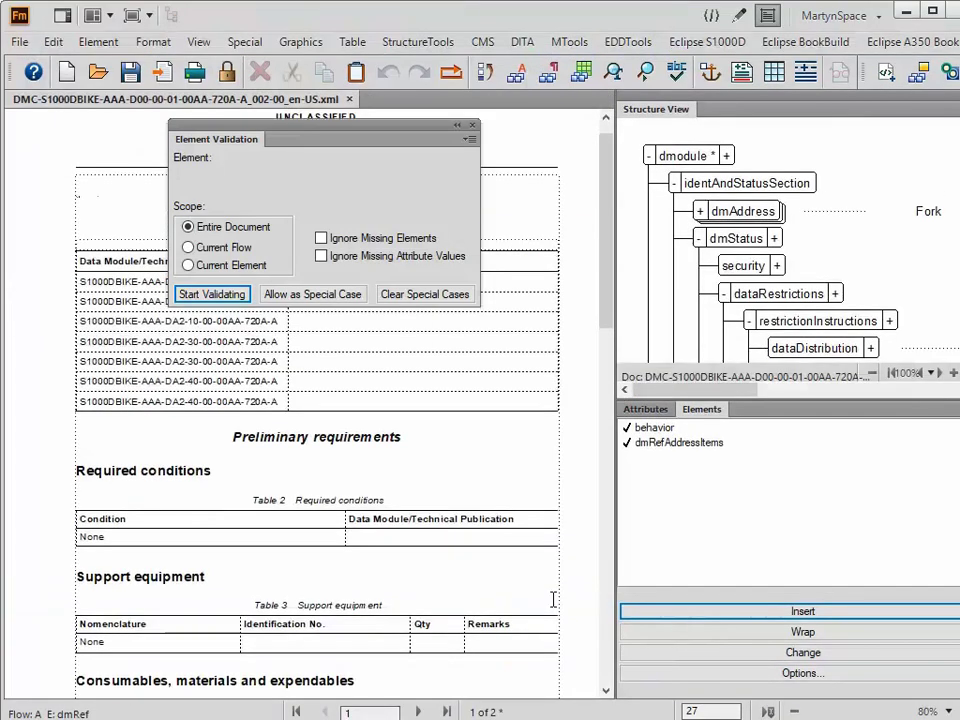
left_click(206, 296)
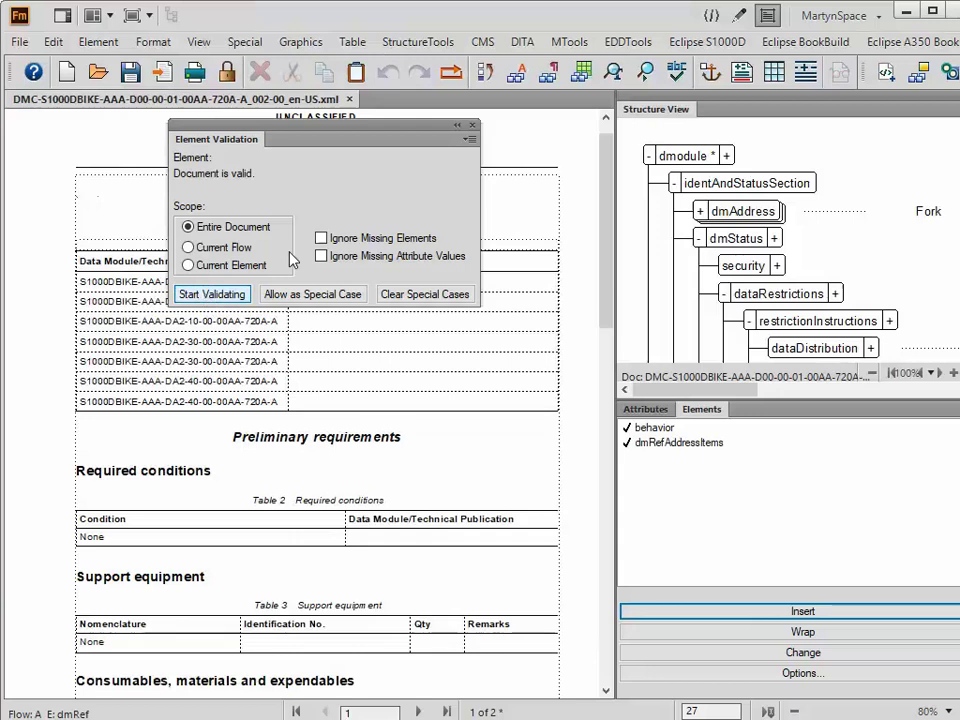
left_click(474, 127)
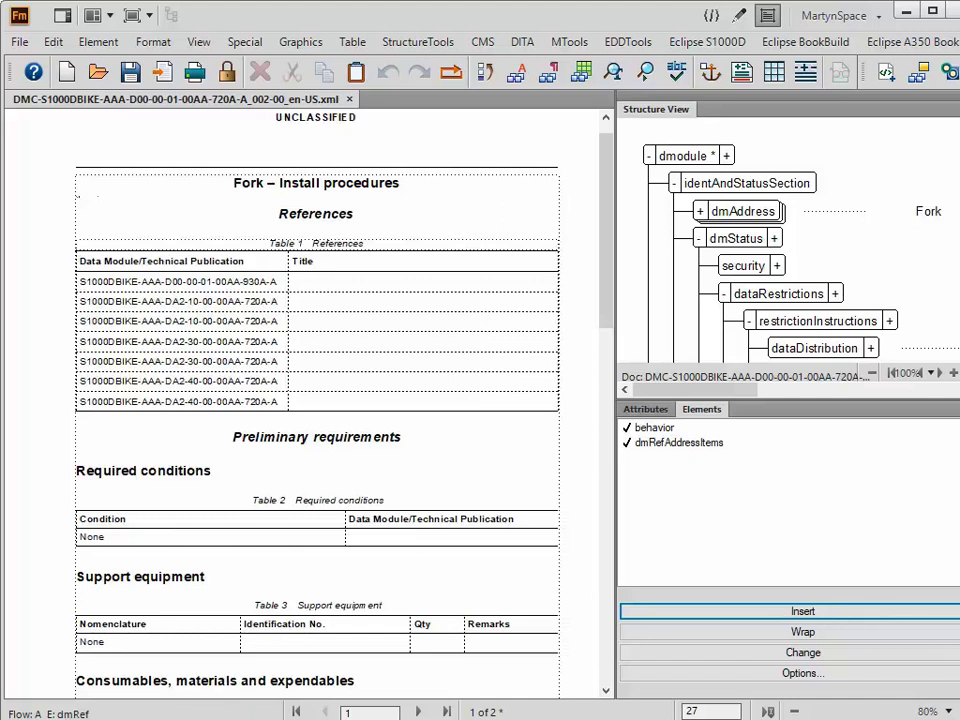
Check the remaining errors in the Firefox log, and look through the data module's structure and pages to find the Procedure steps
key("alt+Tab")
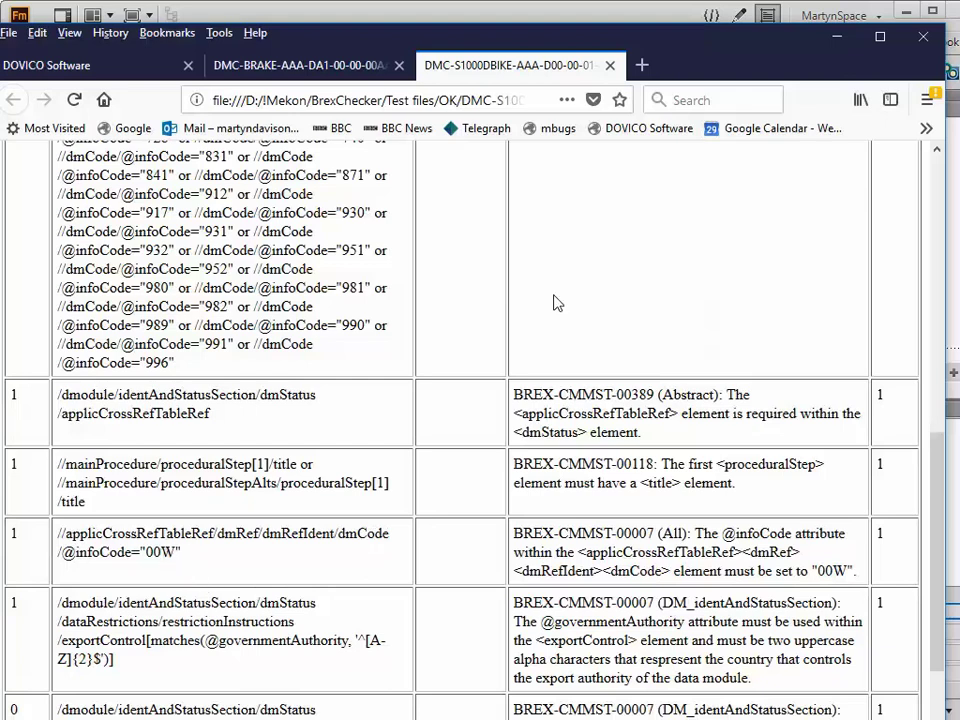
left_click(632, 14)
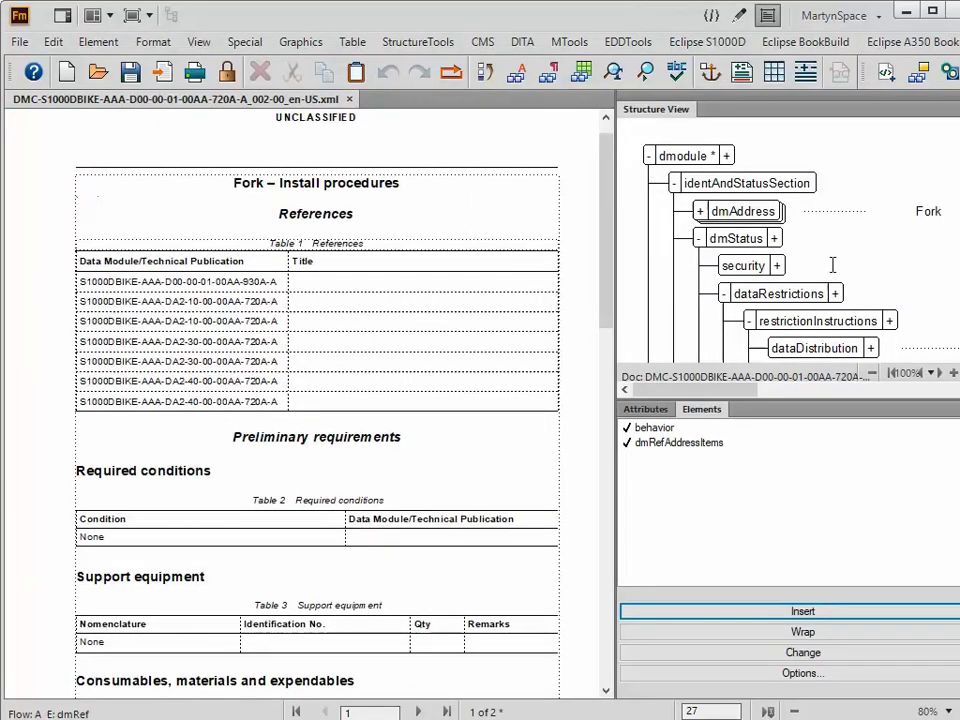
left_click(792, 265)
scroll(832, 265, "down", 3)
scroll(832, 265, "down", 3)
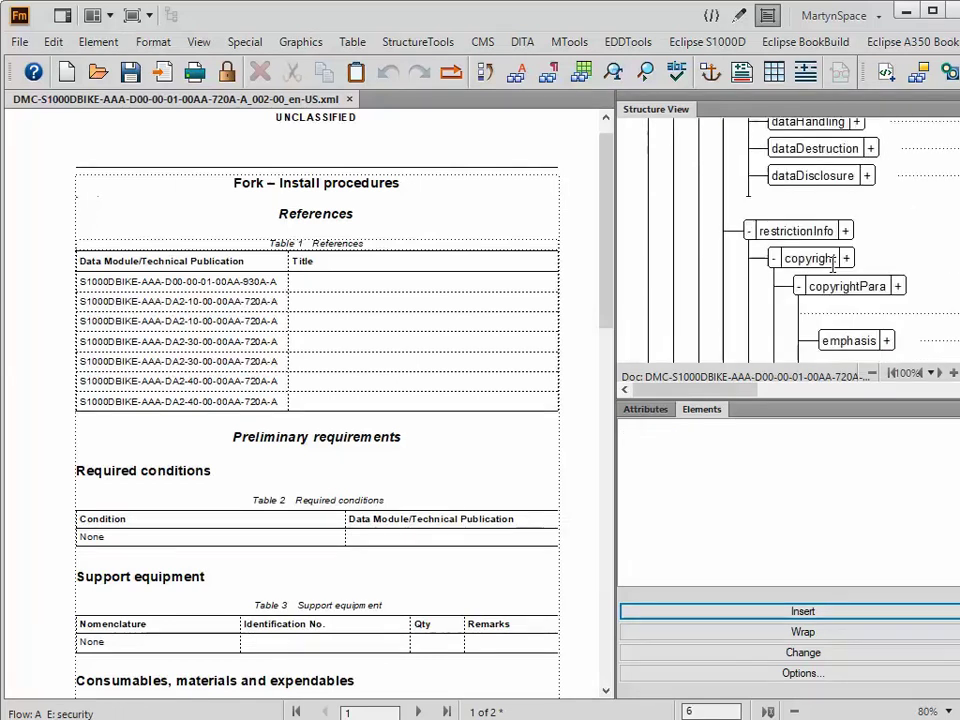
scroll(832, 265, "down", 3)
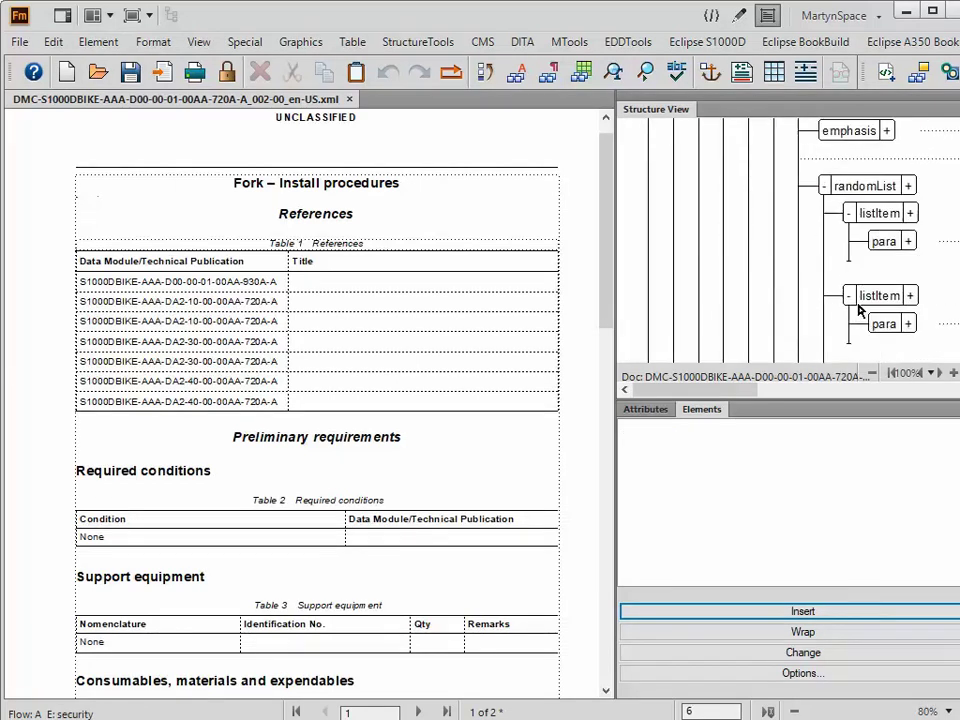
left_click(860, 297)
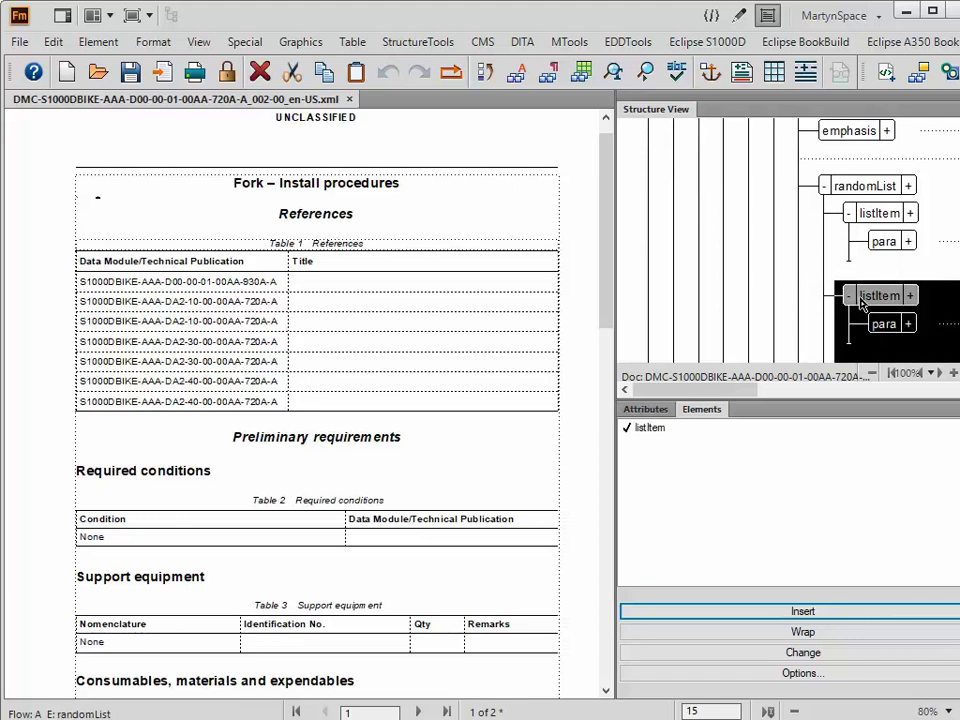
left_click(409, 471)
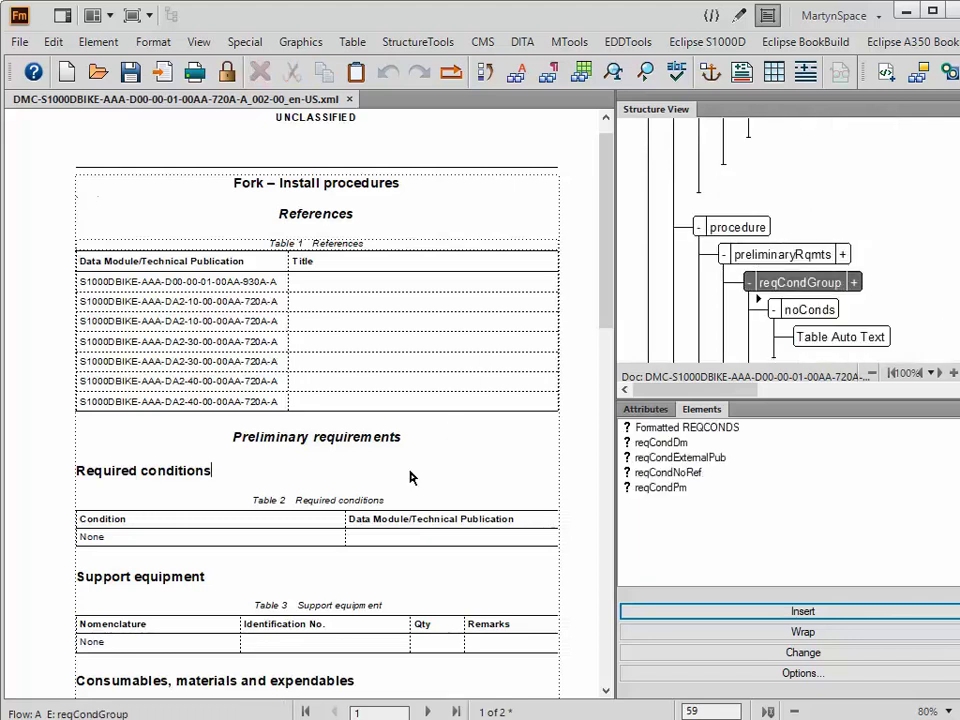
scroll(410, 477, "down", 3)
scroll(409, 477, "down", 9)
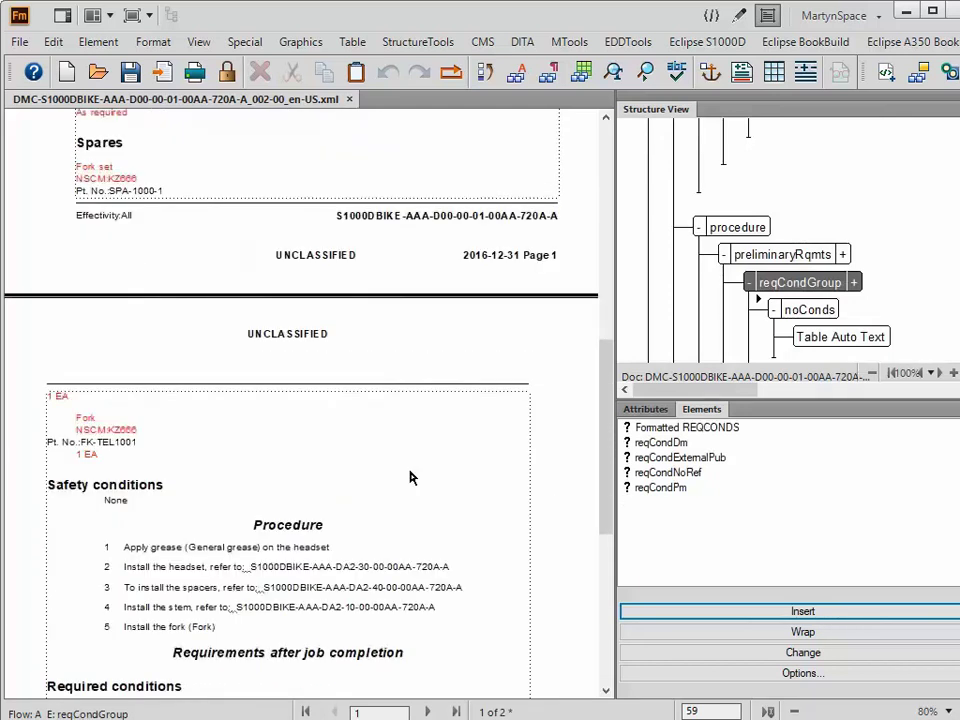
scroll(409, 477, "up", 3)
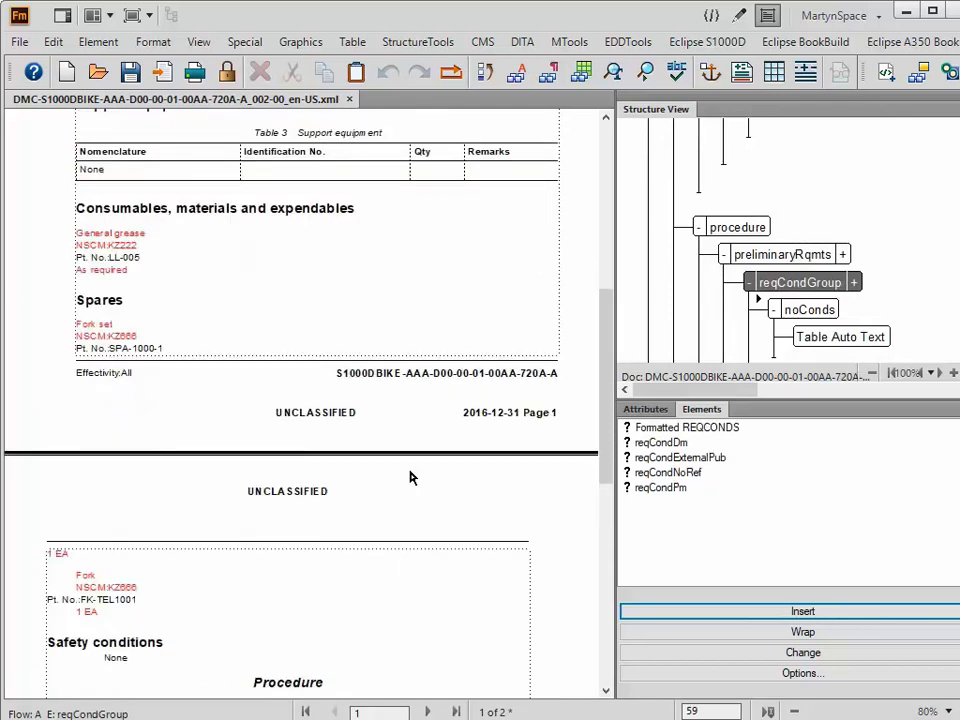
scroll(409, 477, "down", 9)
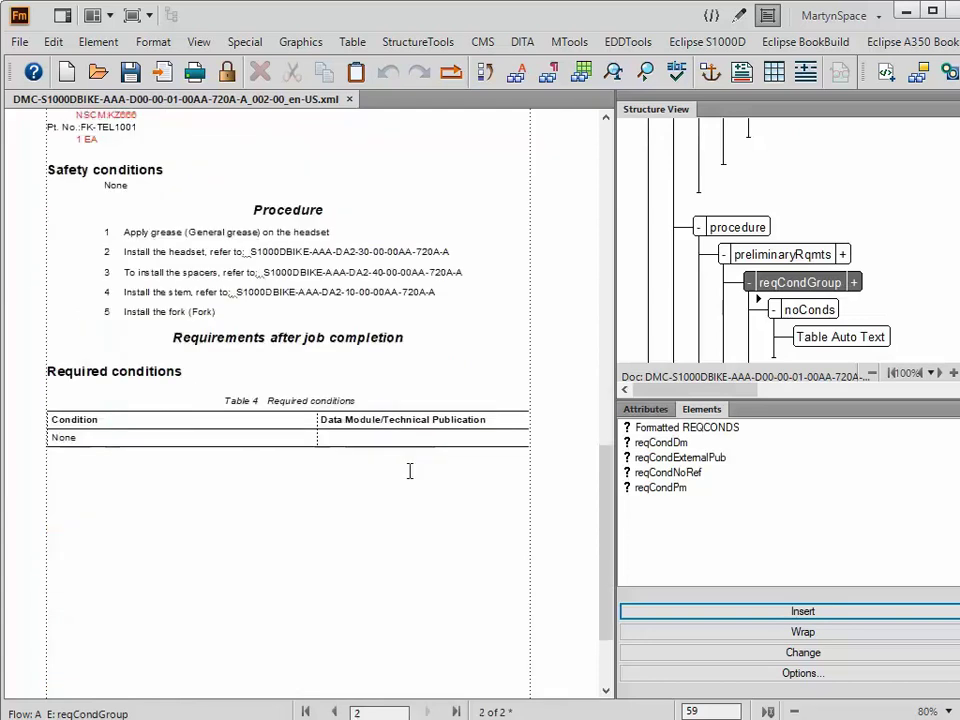